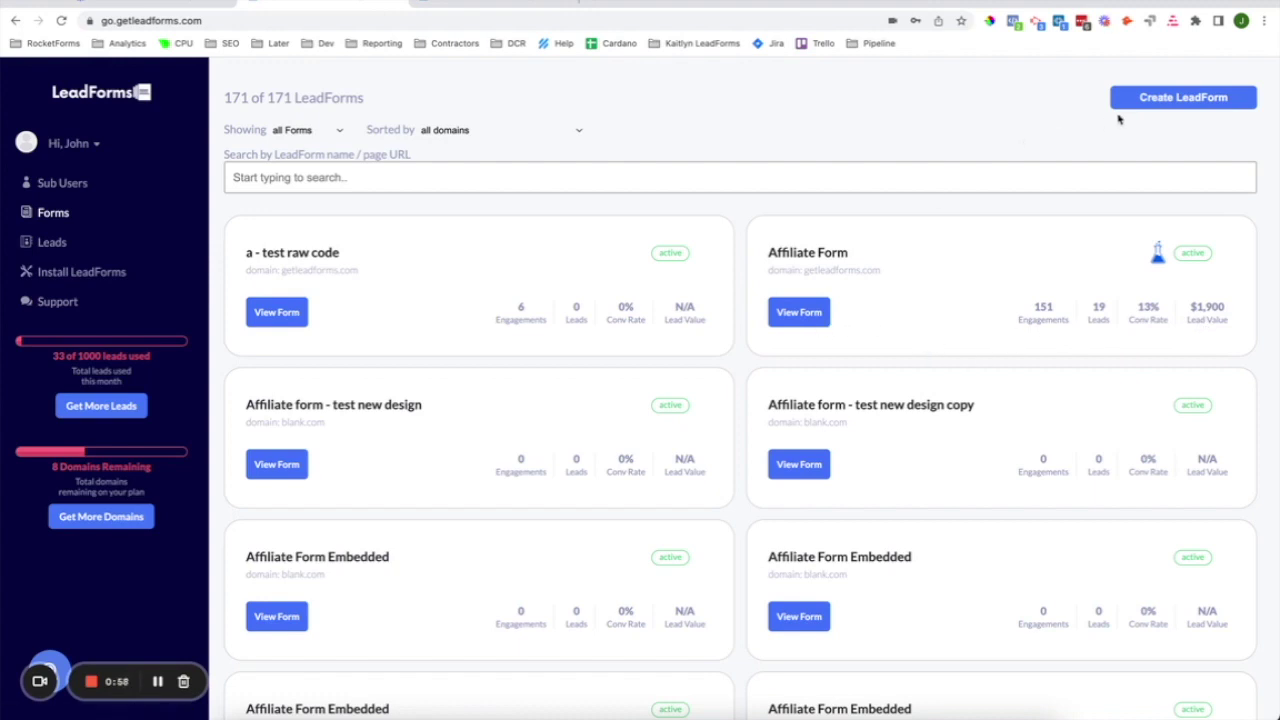
Create a new LeadForm from the "Web Design Template - Embedded" template
click(1145, 97)
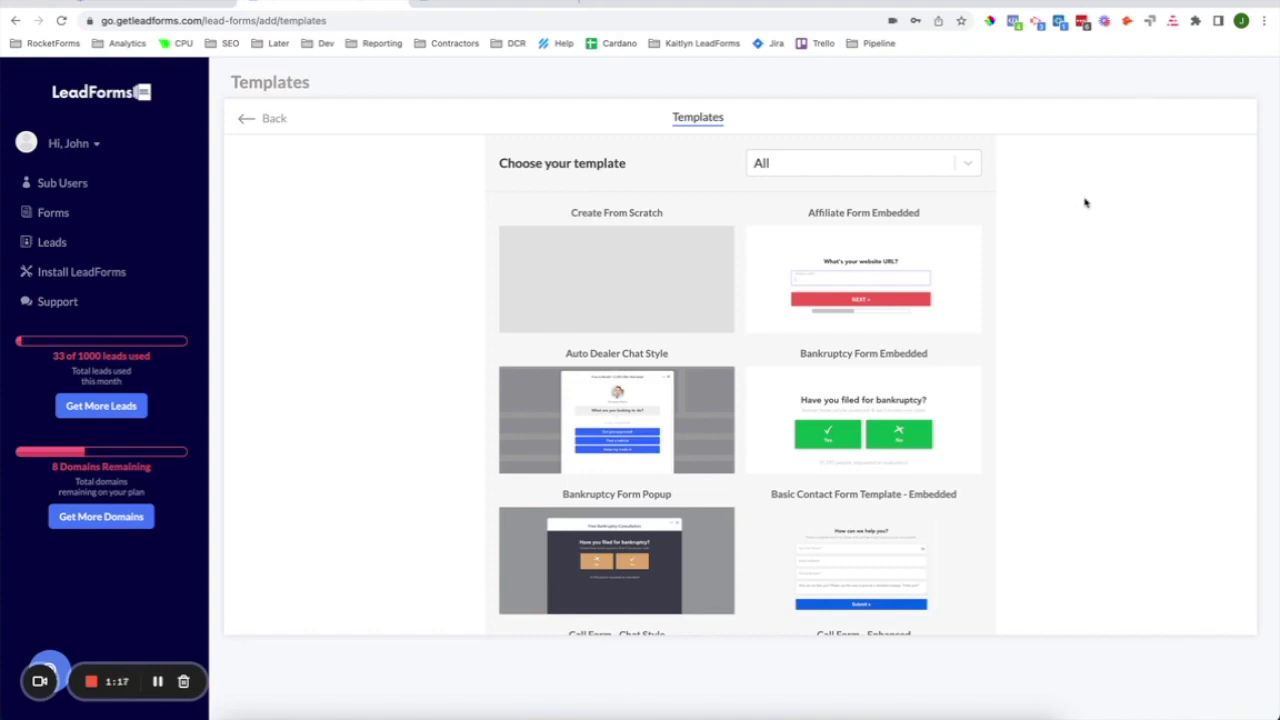
mouse_move(877, 435)
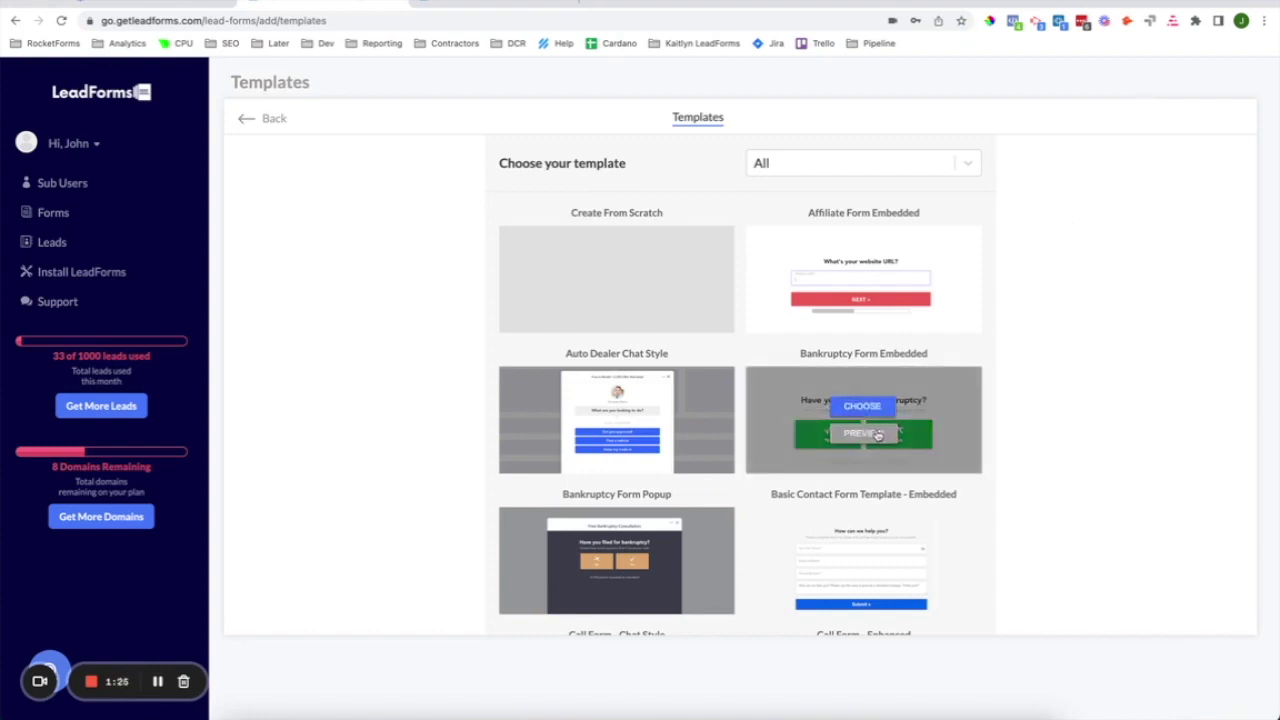
scroll(830, 560, down, 5)
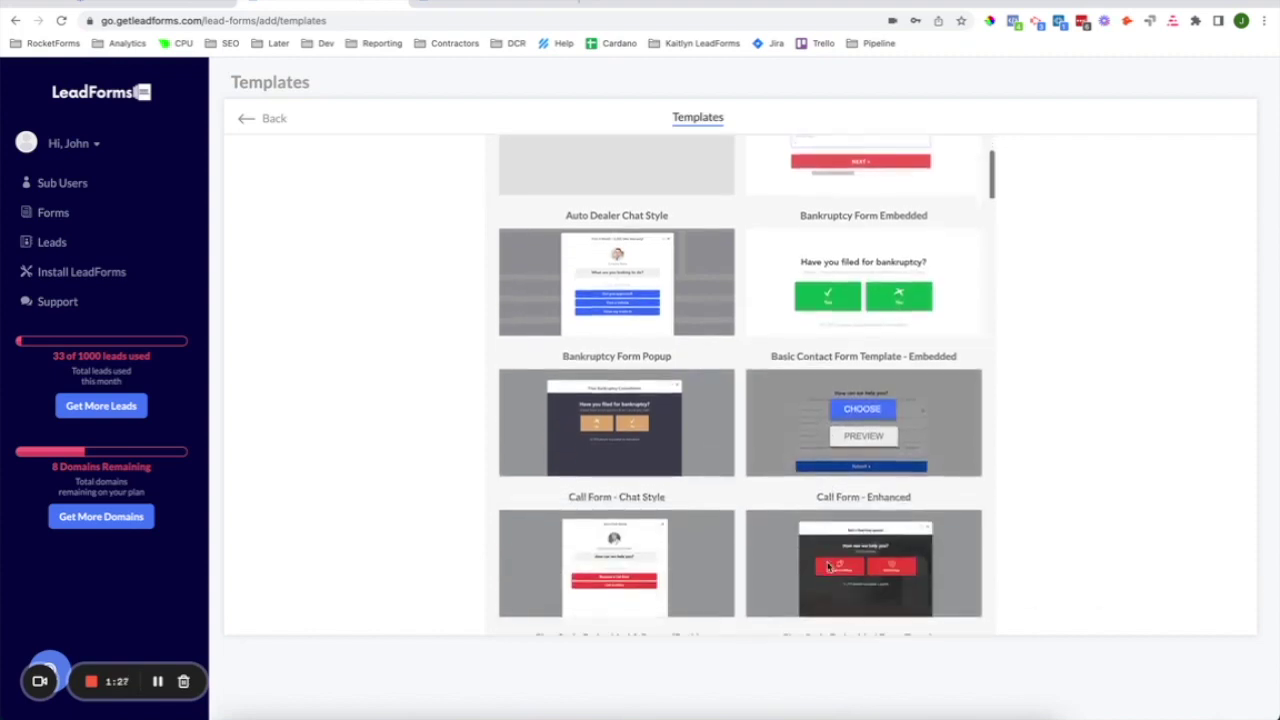
scroll(828, 567, down, 6)
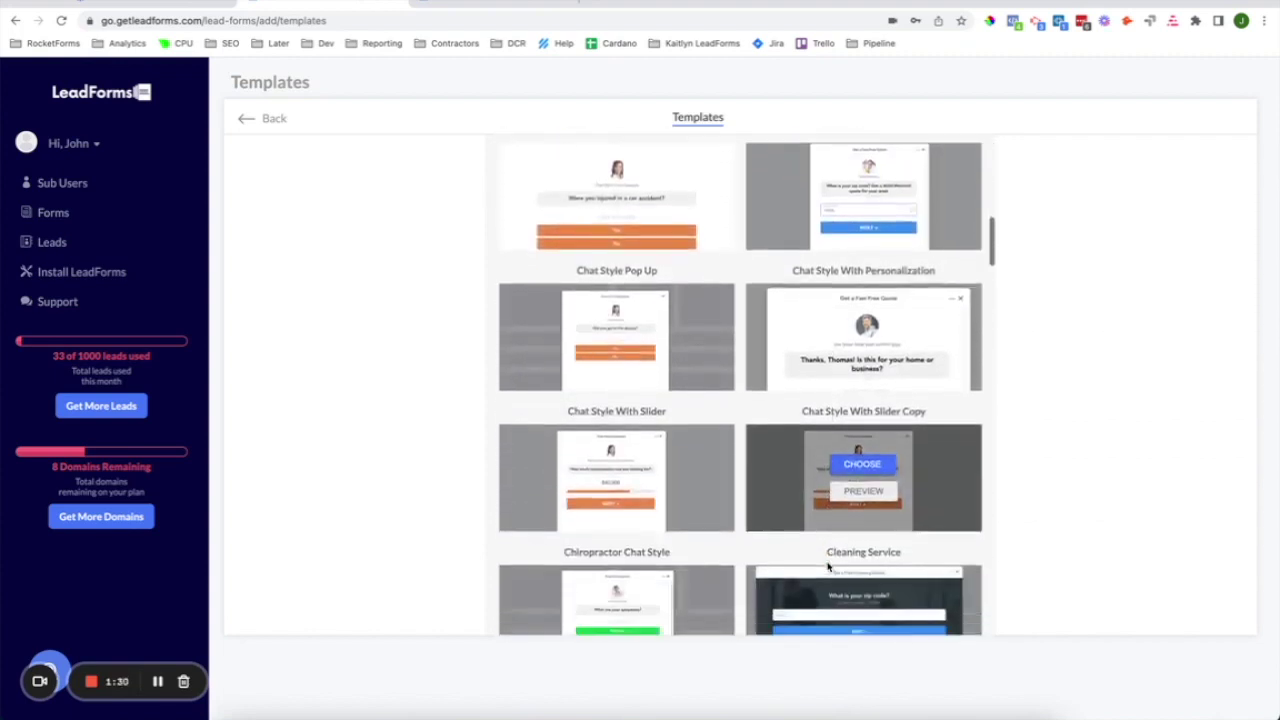
scroll(828, 567, down, 6)
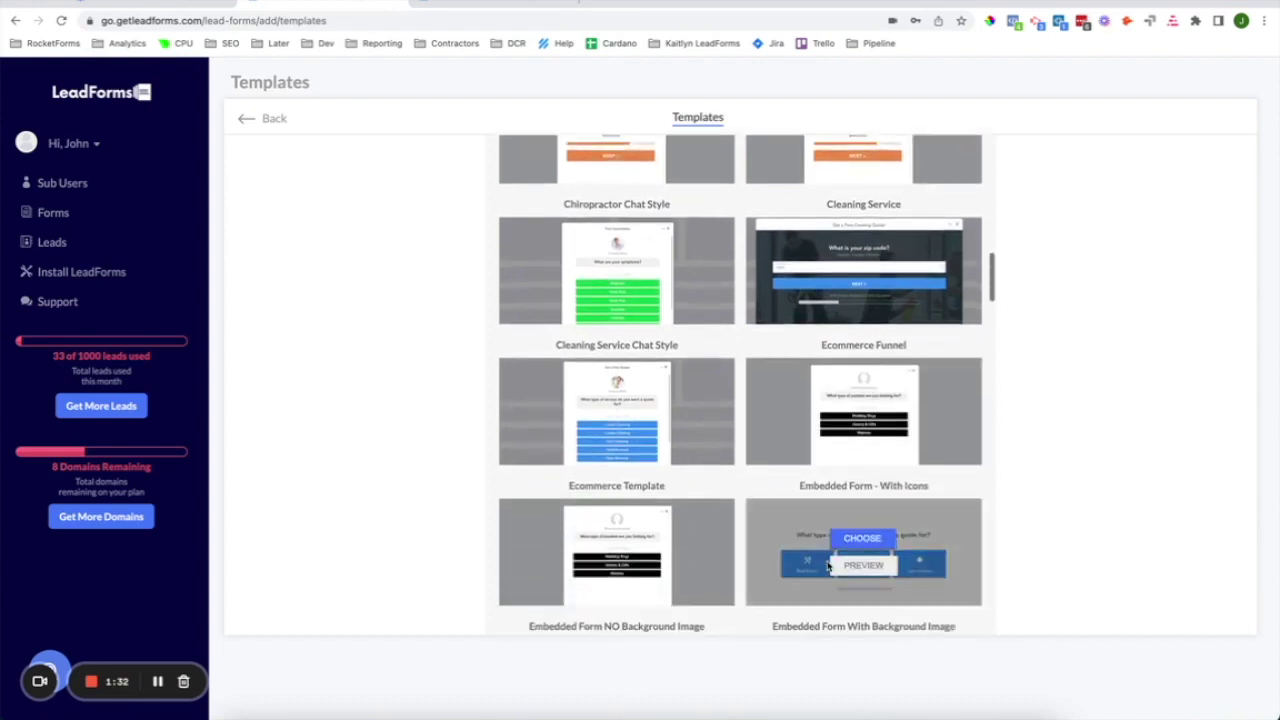
scroll(828, 567, down, 7)
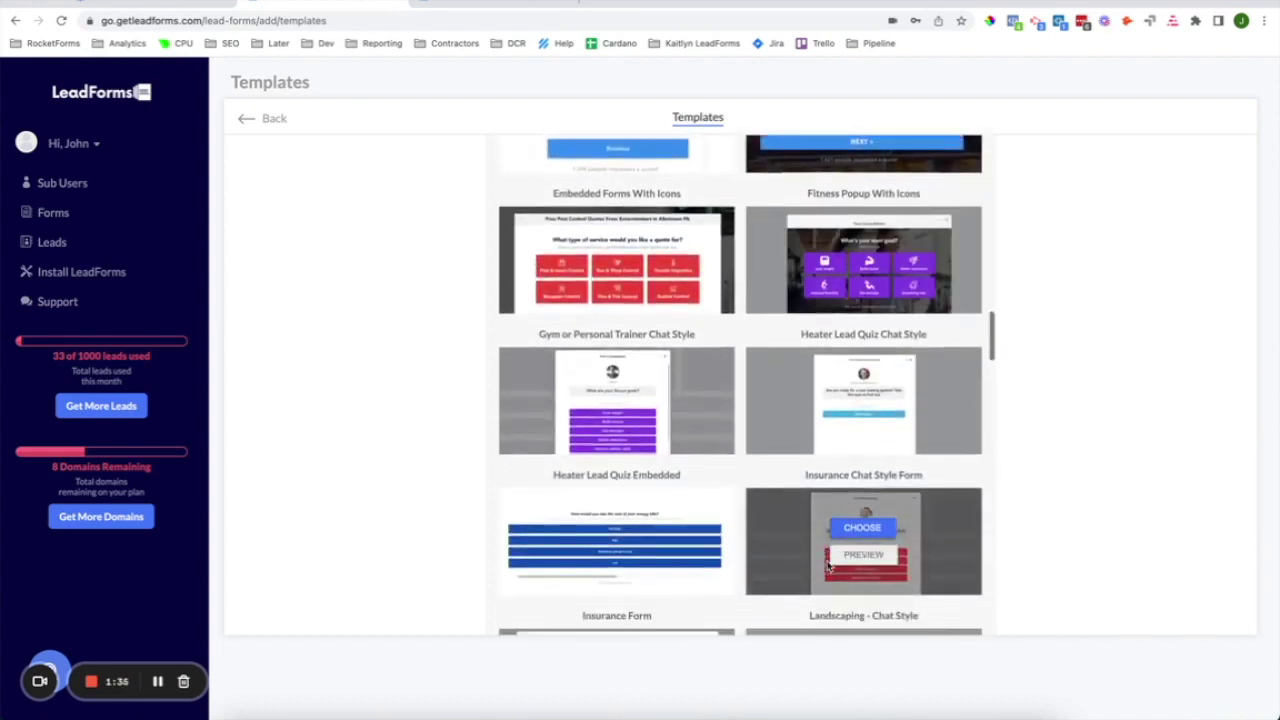
scroll(828, 567, down, 6)
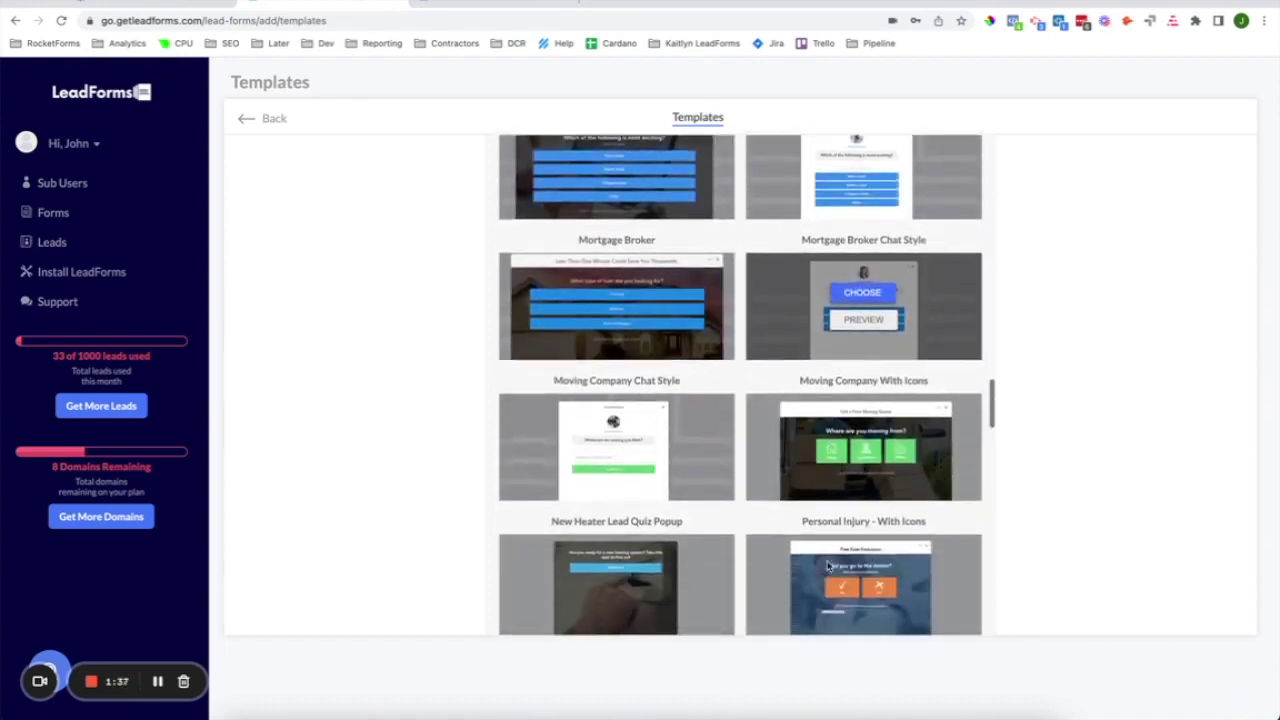
scroll(828, 567, down, 7)
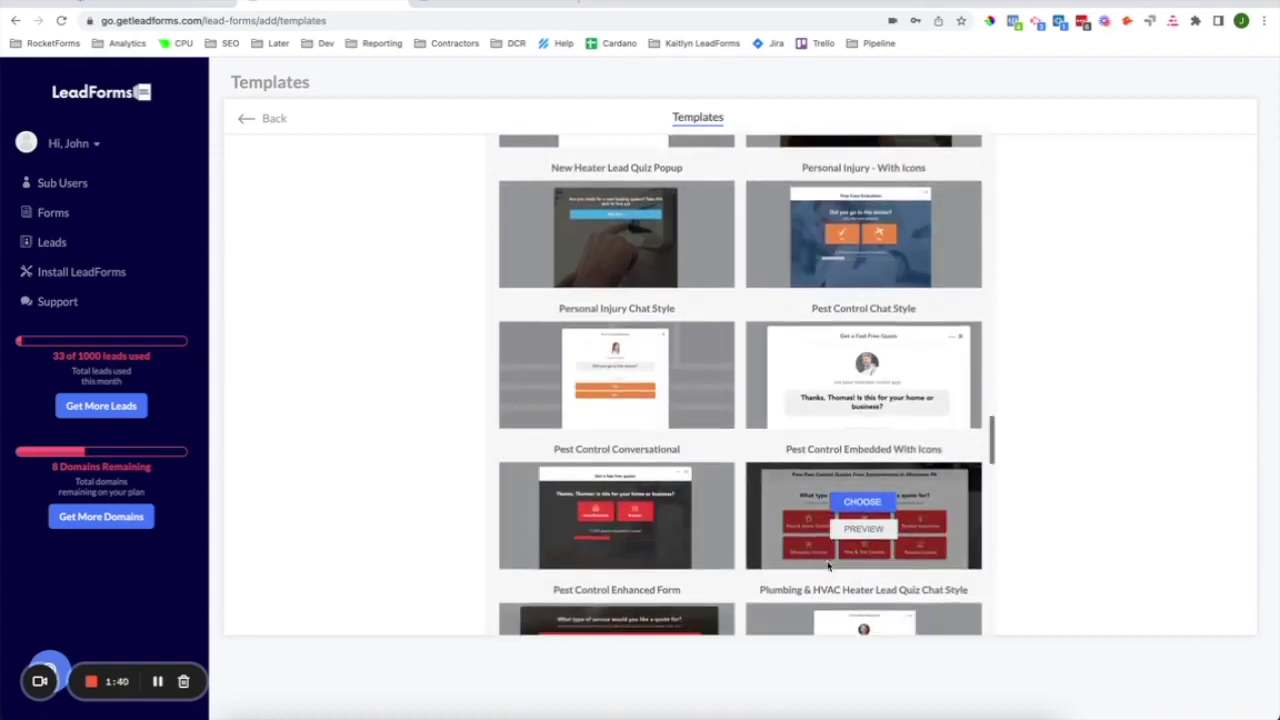
scroll(828, 567, down, 2)
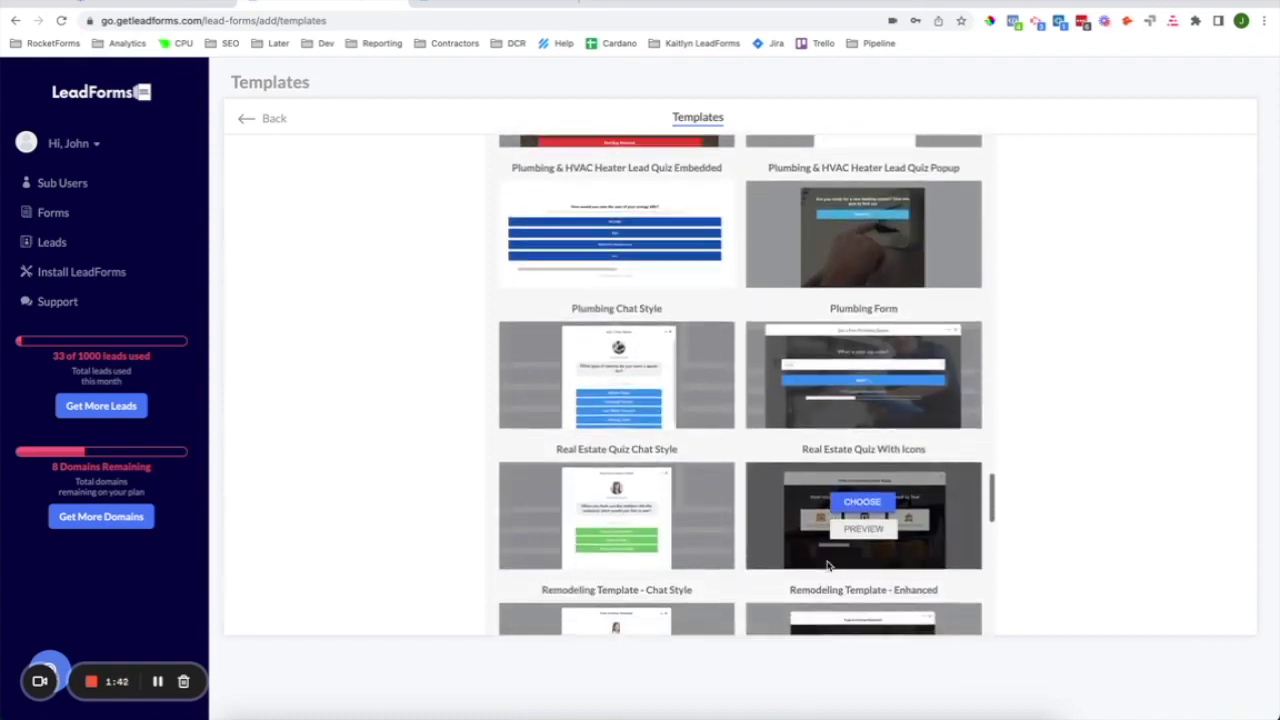
scroll(828, 567, down, 1)
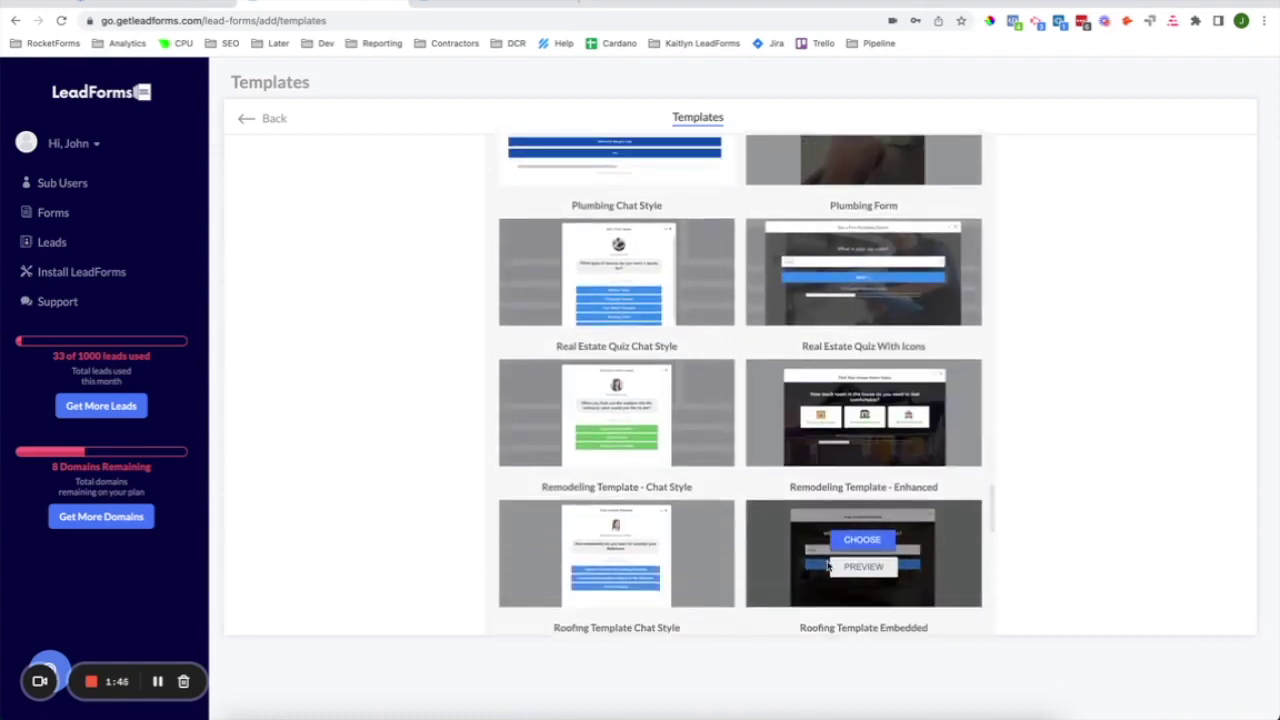
scroll(828, 567, down, 8)
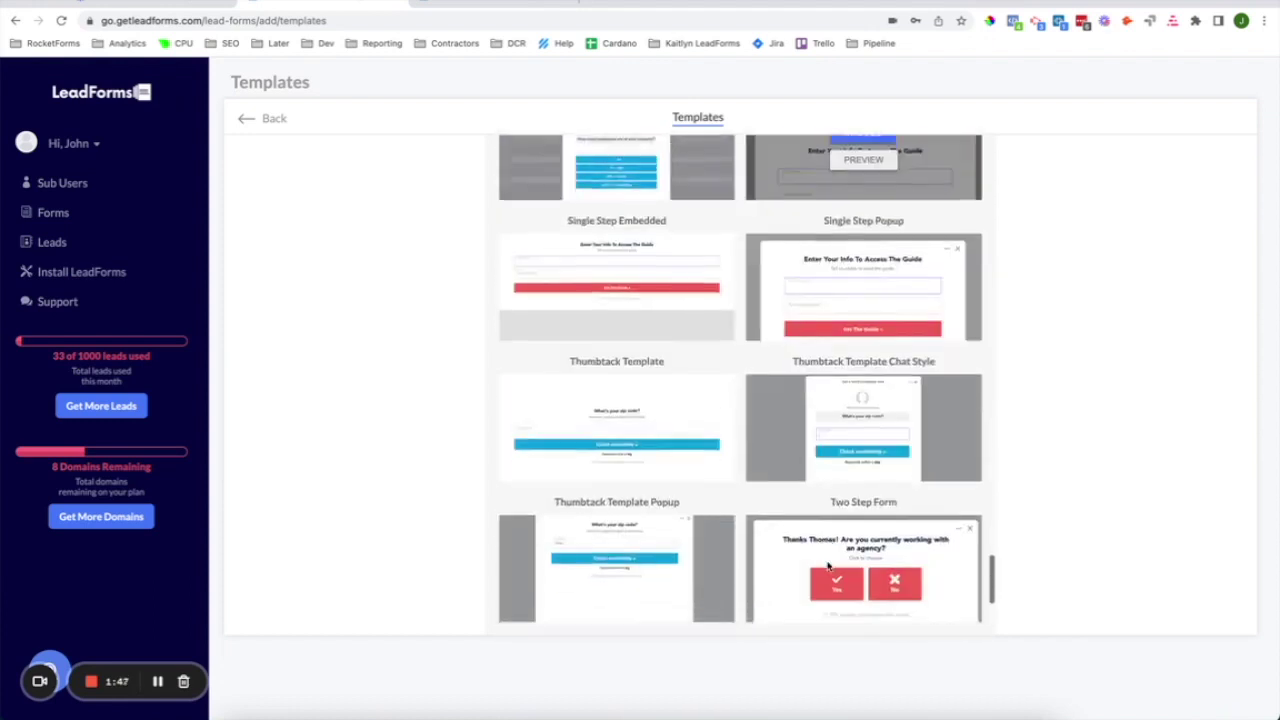
scroll(828, 567, down, 5)
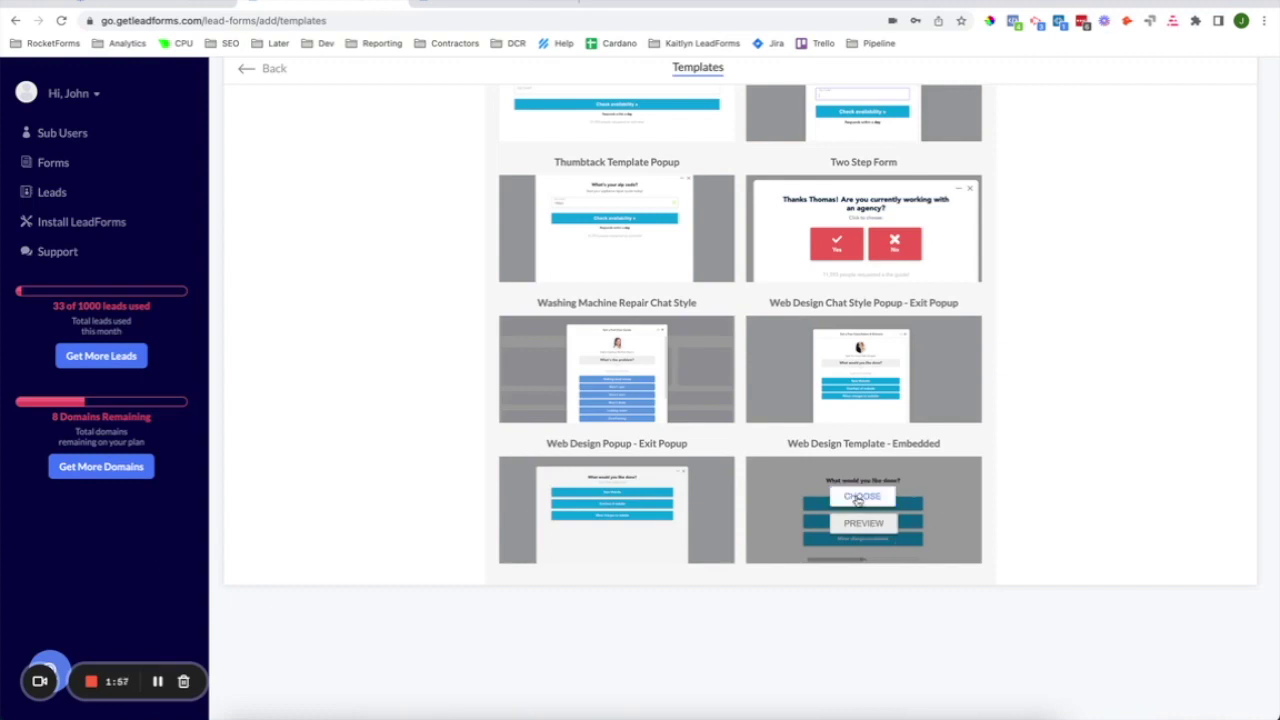
click(857, 497)
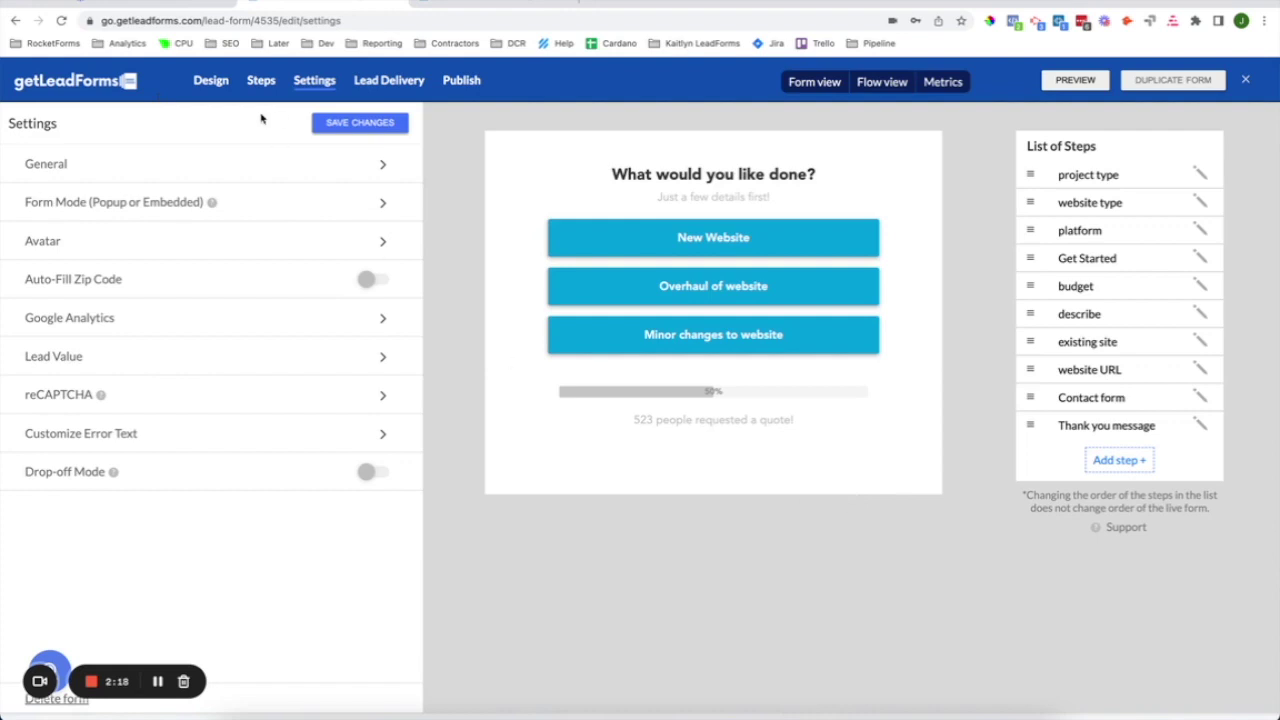
Open the form's design options and review the available template styles without changing the current one
click(208, 88)
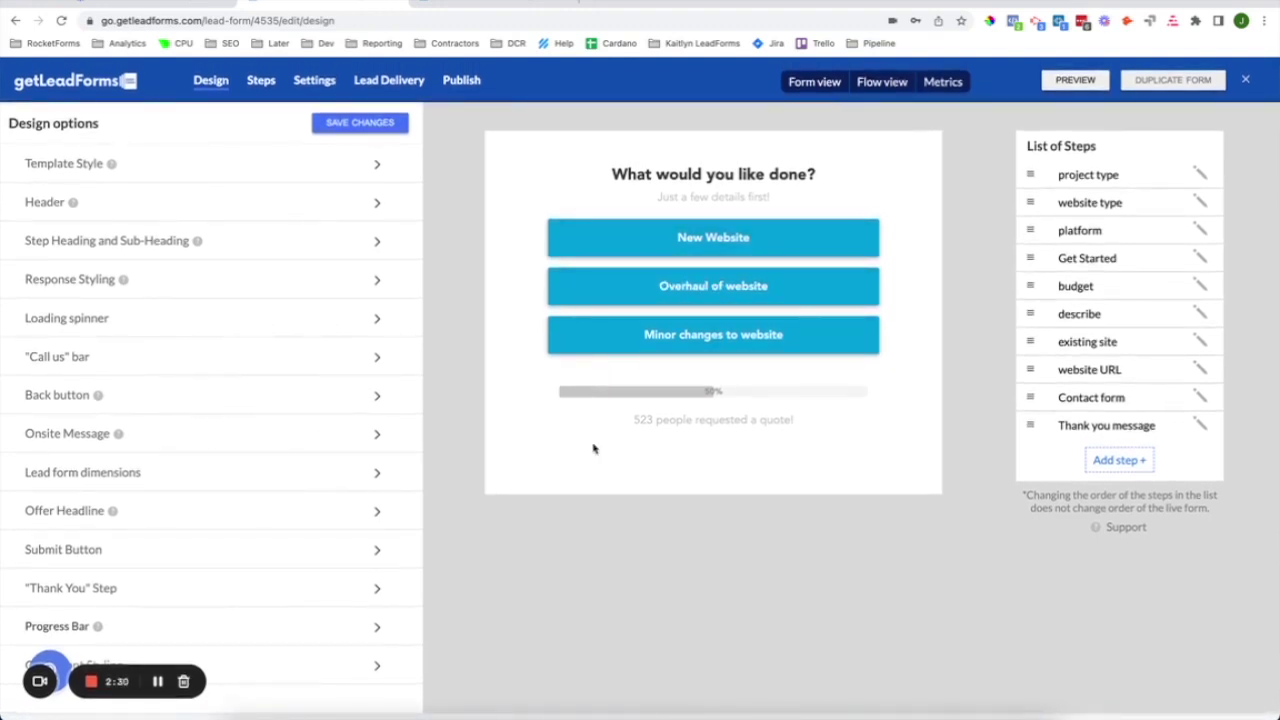
click(199, 175)
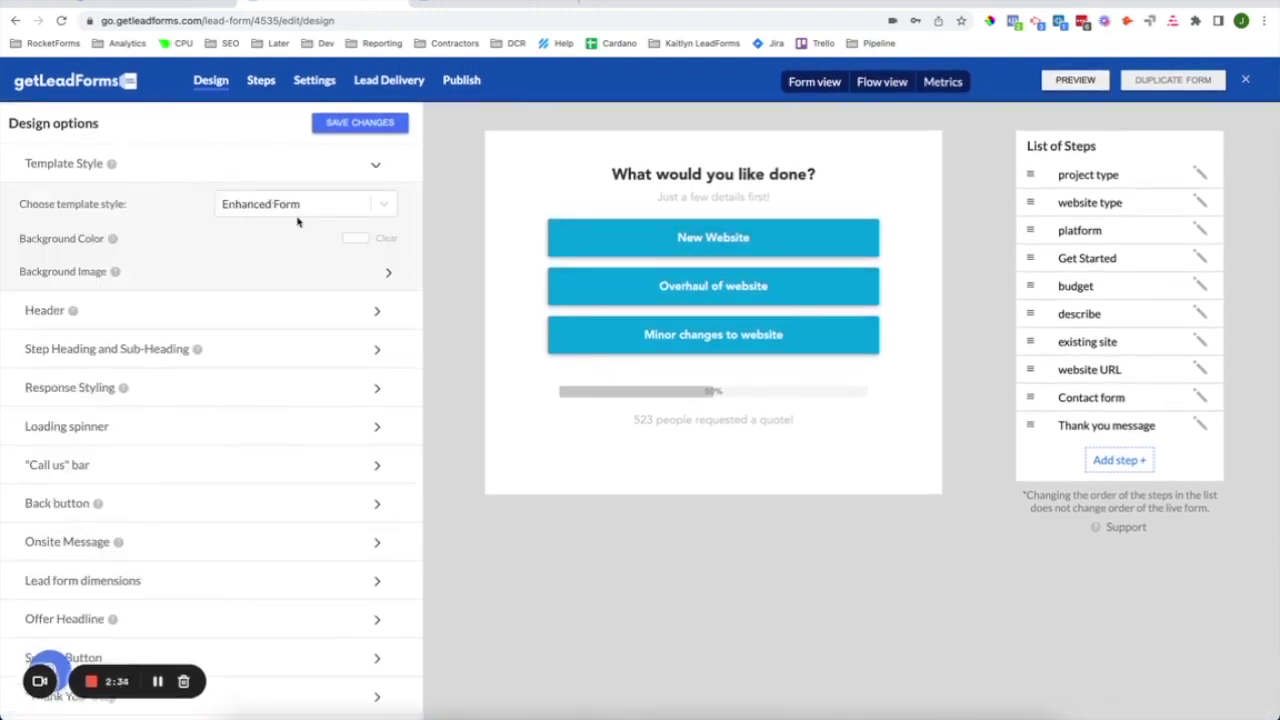
click(383, 206)
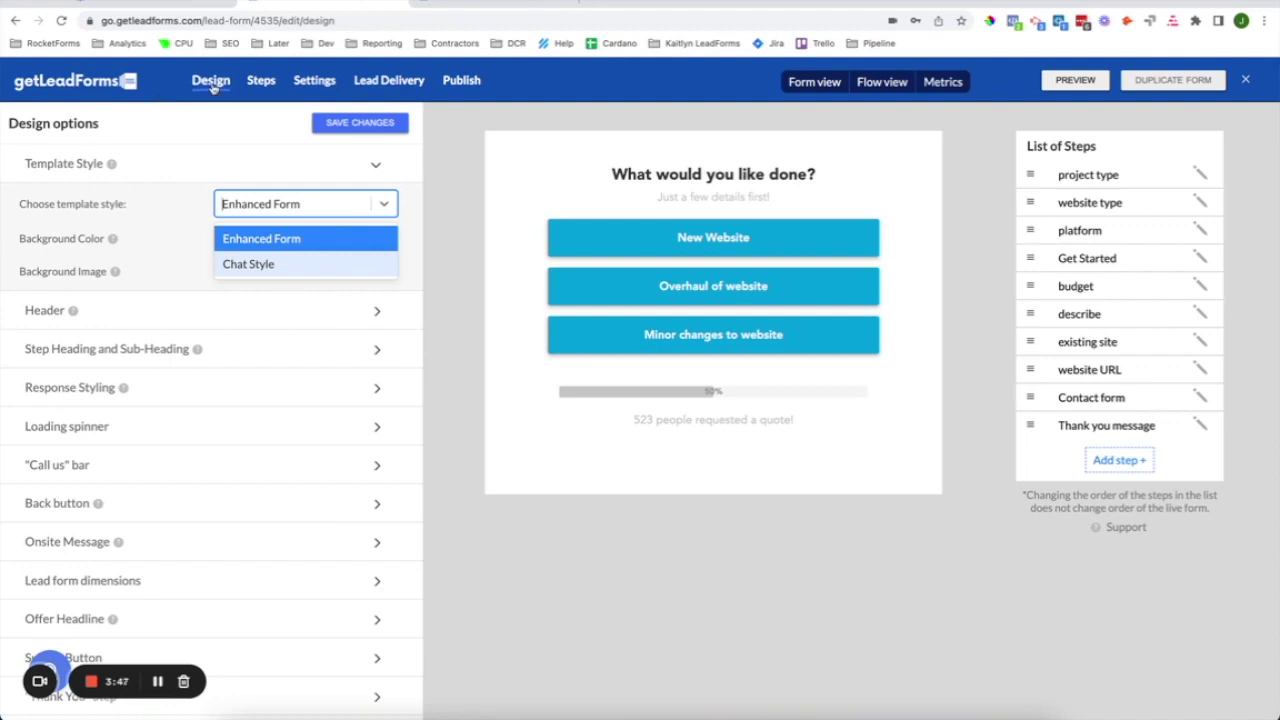
click(377, 164)
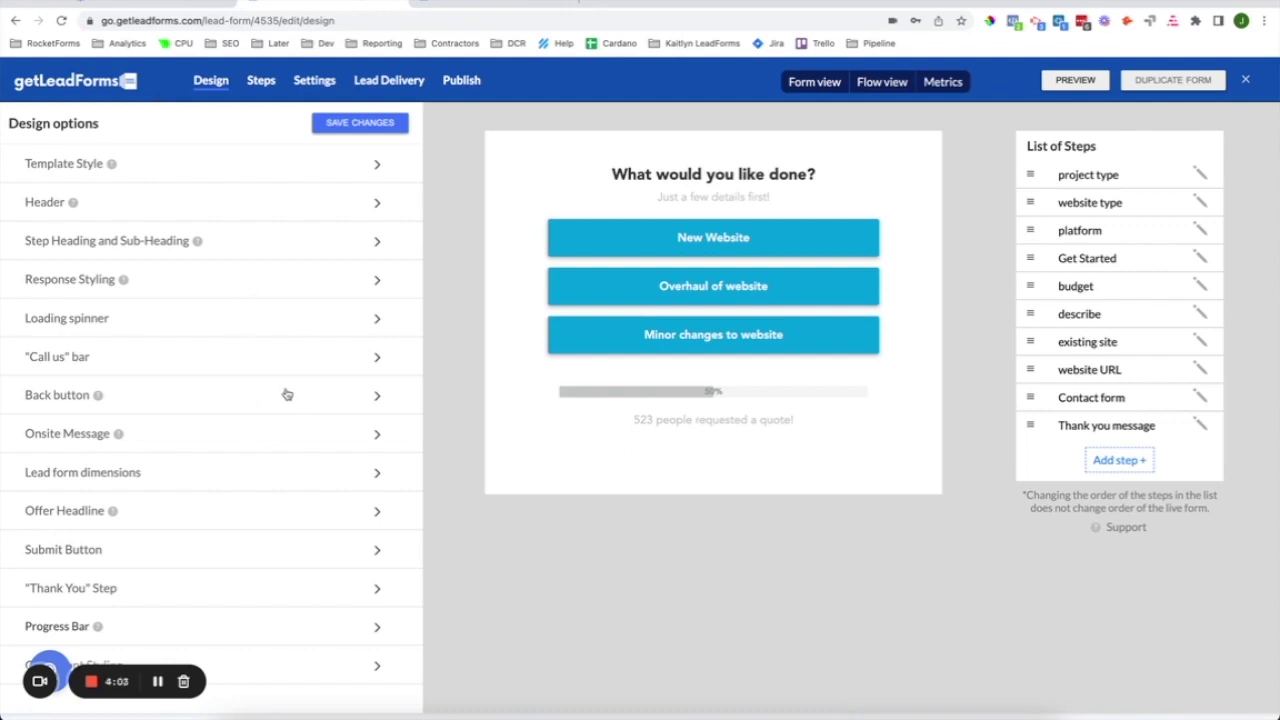
In the response styling, set the response color to dark blue
click(233, 284)
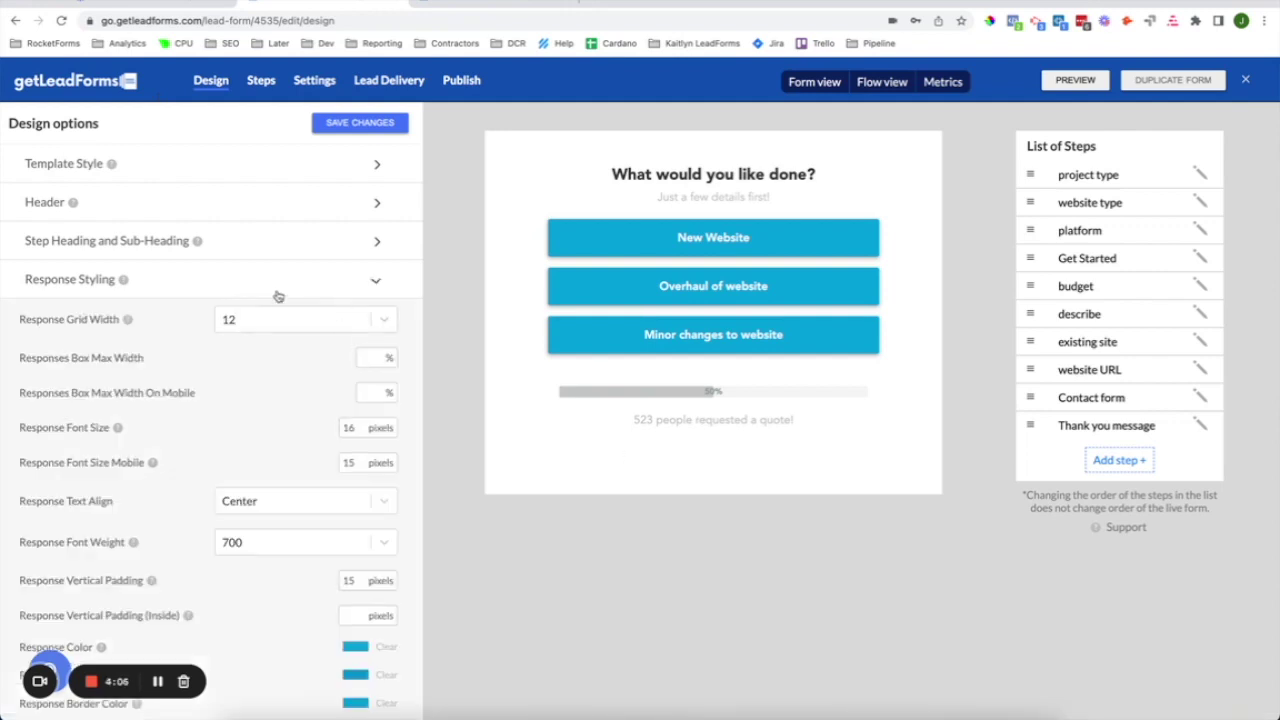
scroll(320, 495, down, 3)
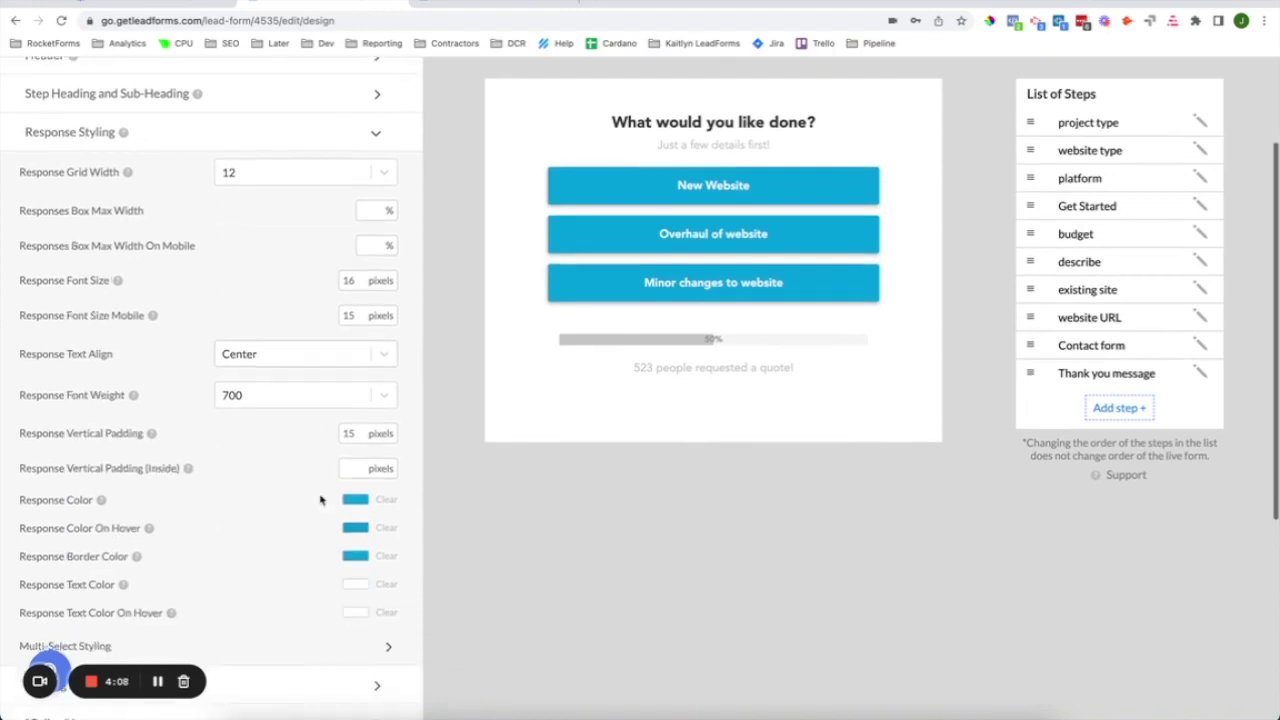
click(356, 499)
click(316, 610)
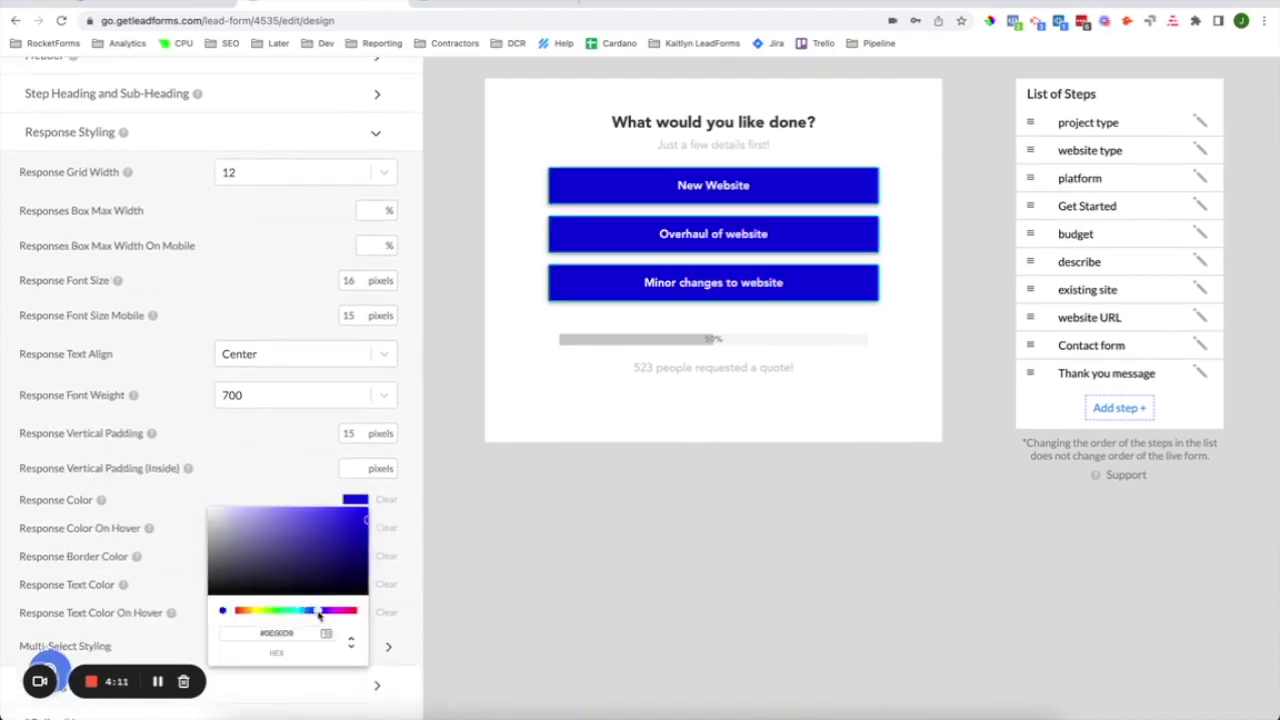
click(445, 589)
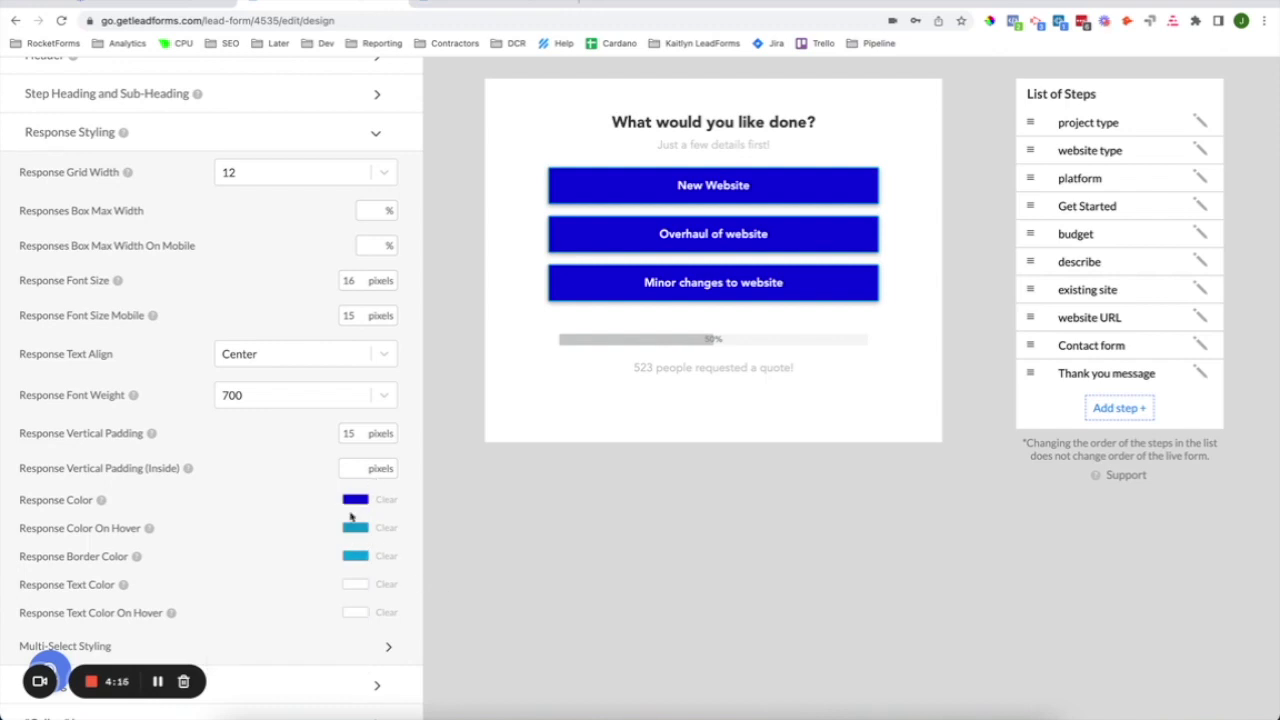
Set the response color on hover to a dark orange-brown, and open the response border color picker
click(355, 528)
click(240, 638)
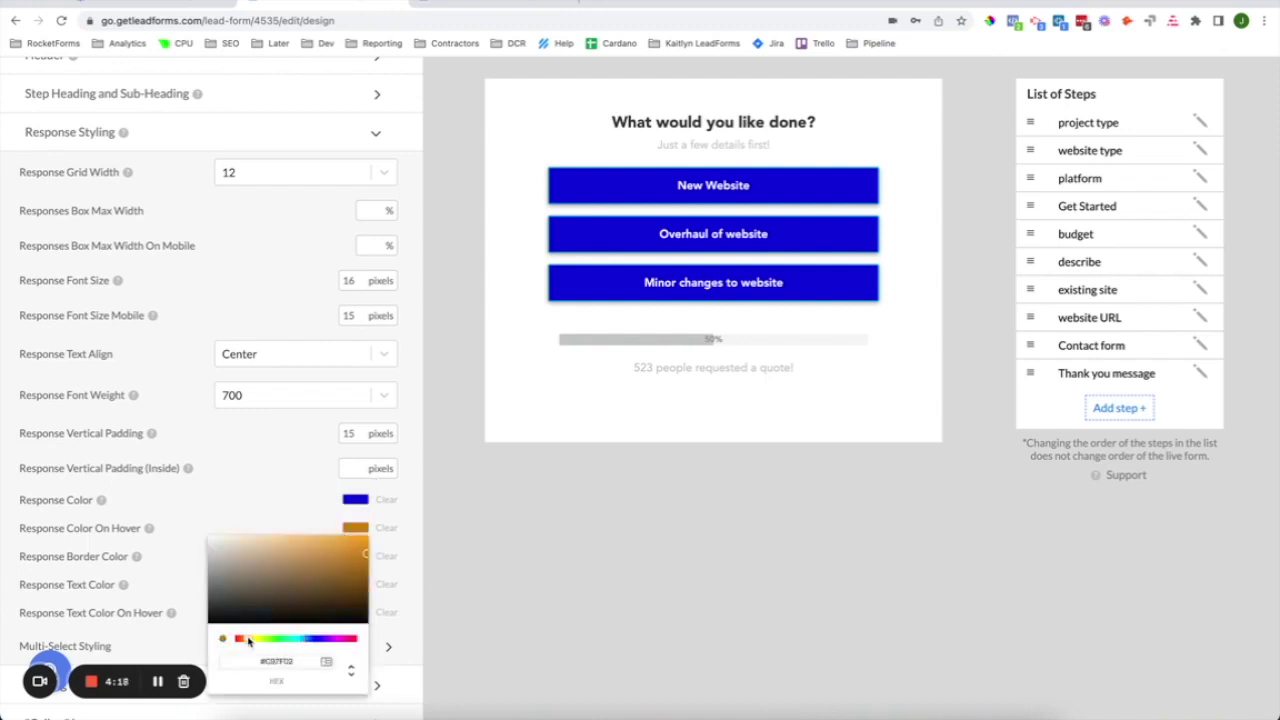
click(345, 551)
click(350, 573)
click(427, 553)
click(356, 558)
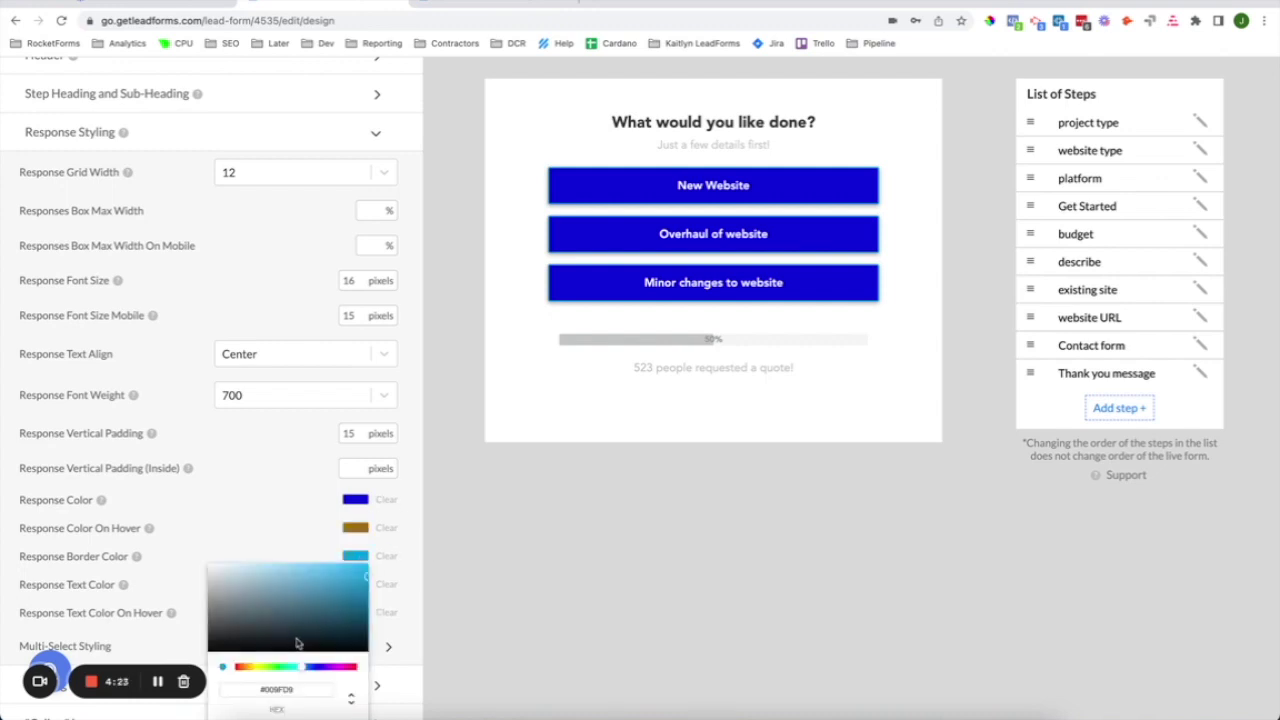
Preview the form and run its demo to check the new response colors
scroll(495, 368, up, 3)
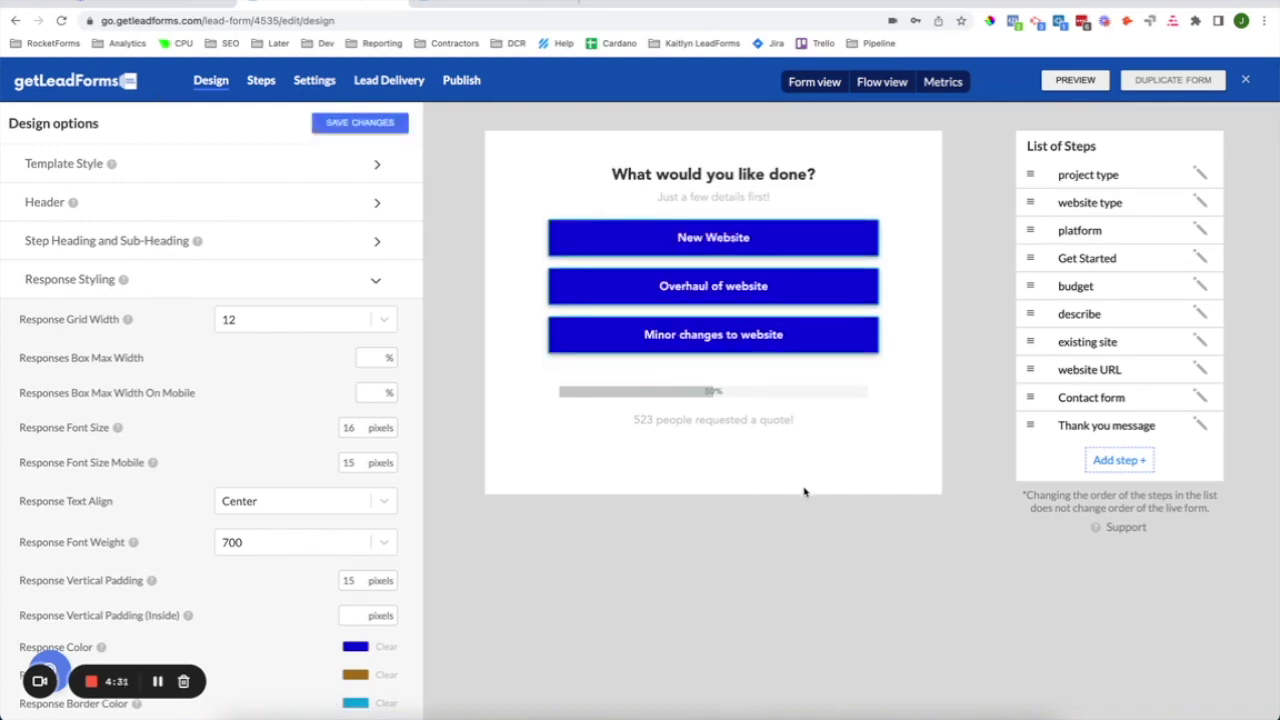
click(1087, 86)
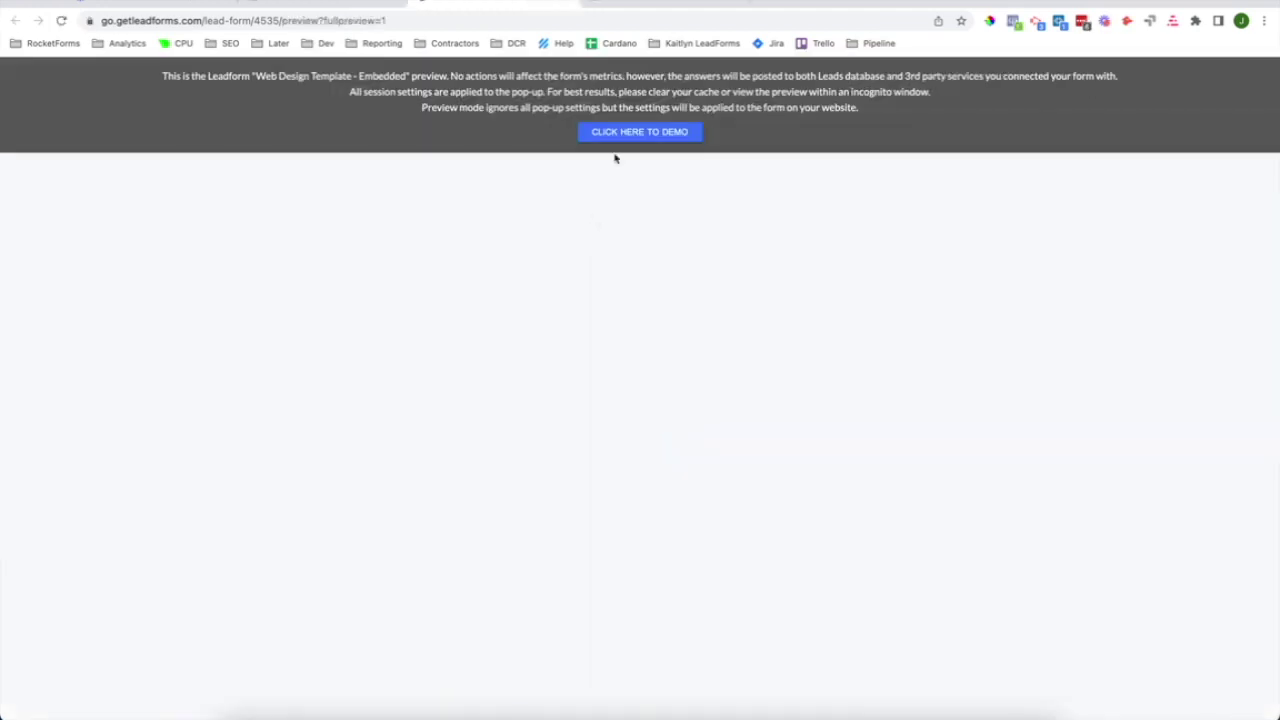
click(623, 134)
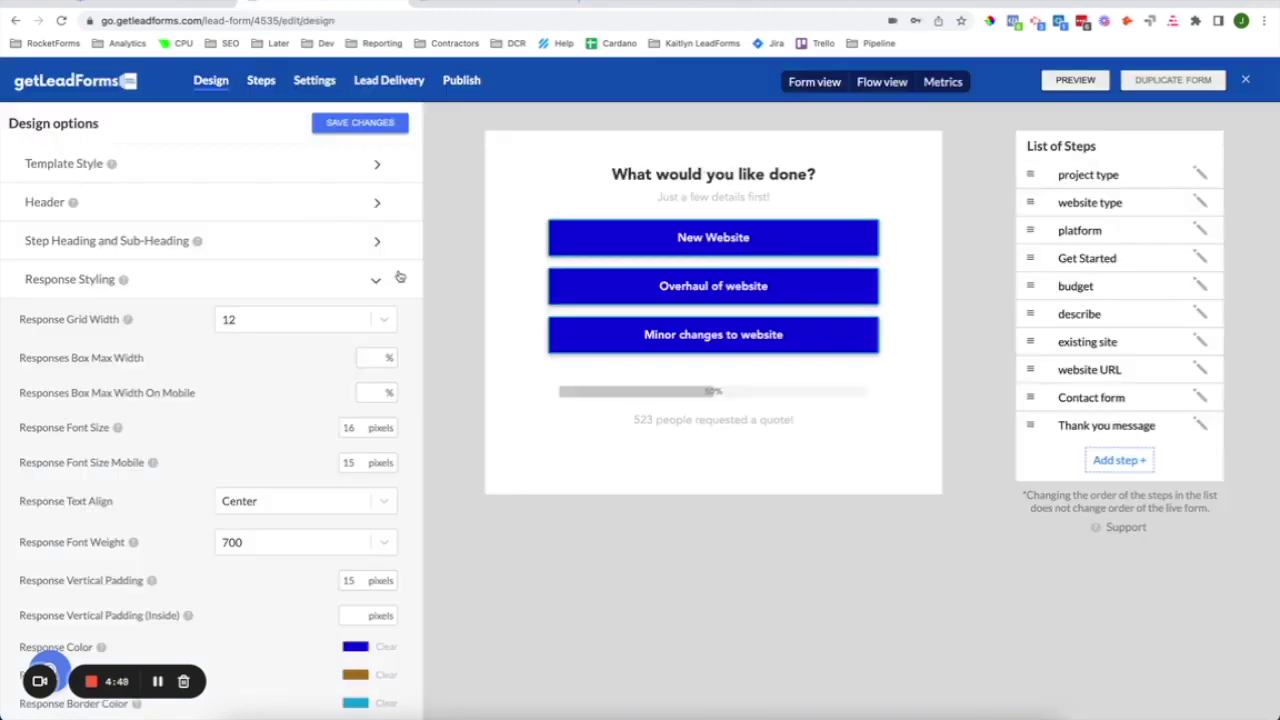
Close the response styling and review the "Call us" bar and progress bar design options
click(372, 281)
click(187, 355)
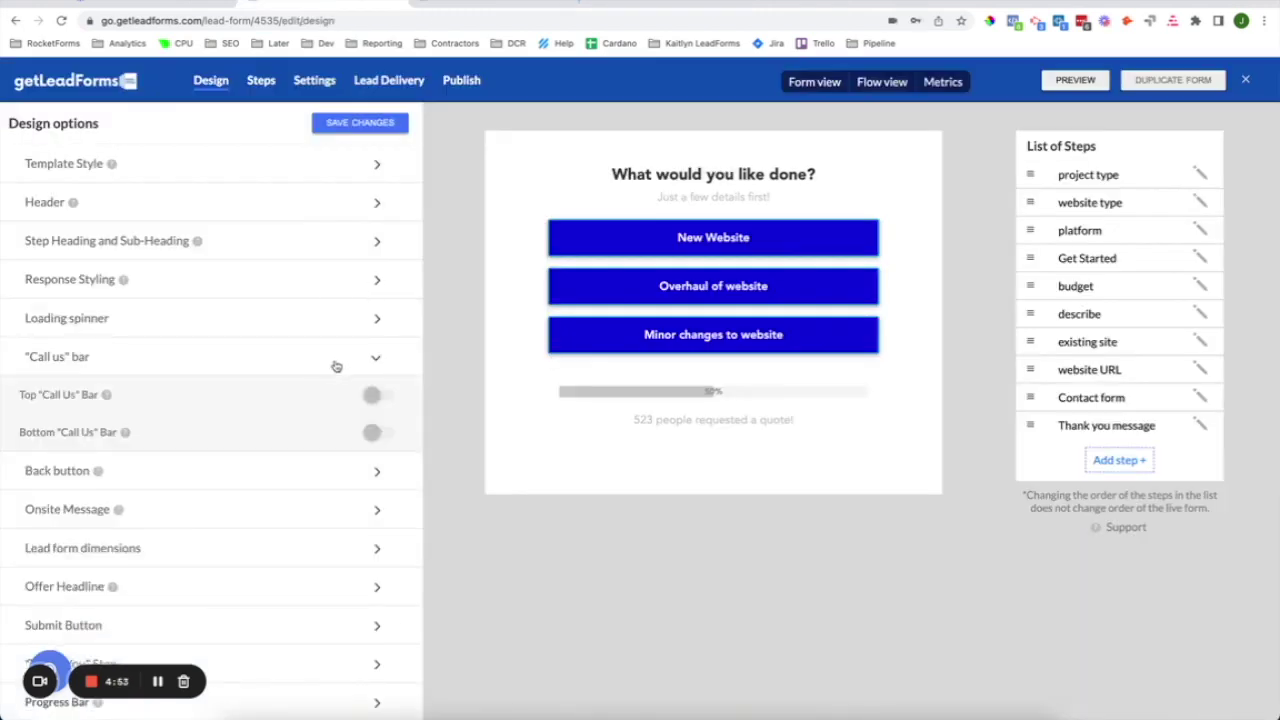
click(371, 362)
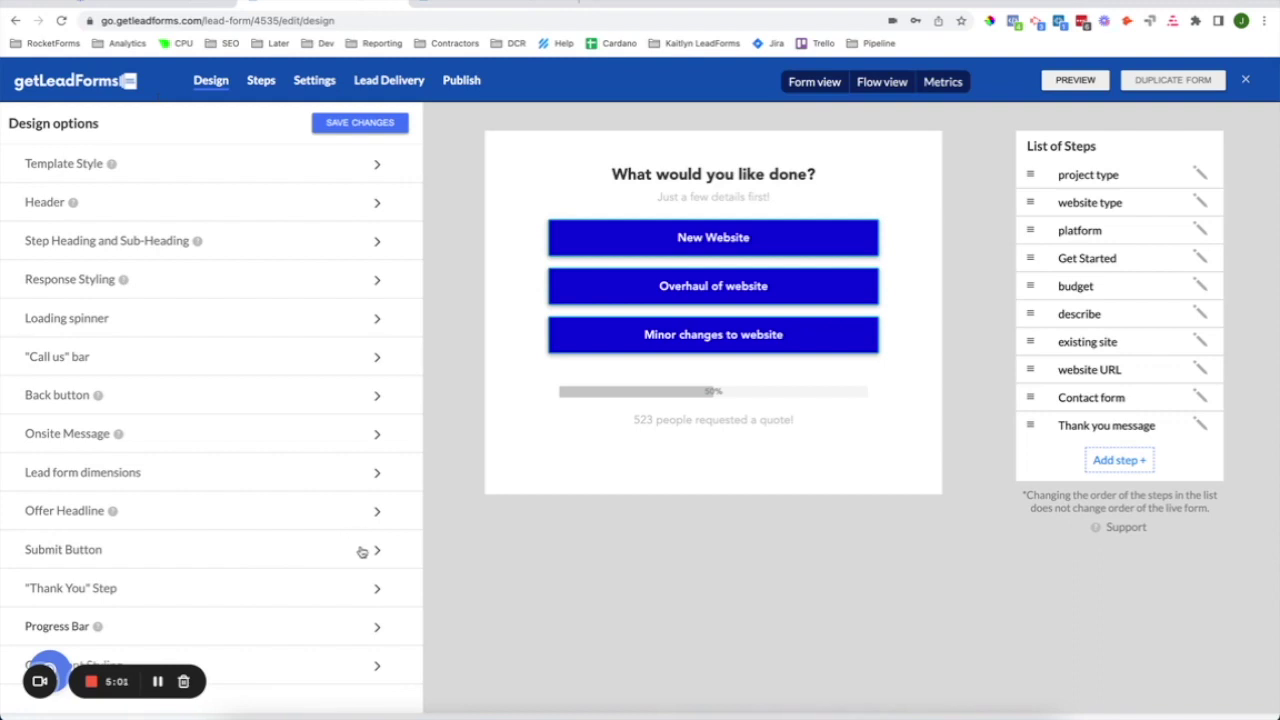
click(378, 629)
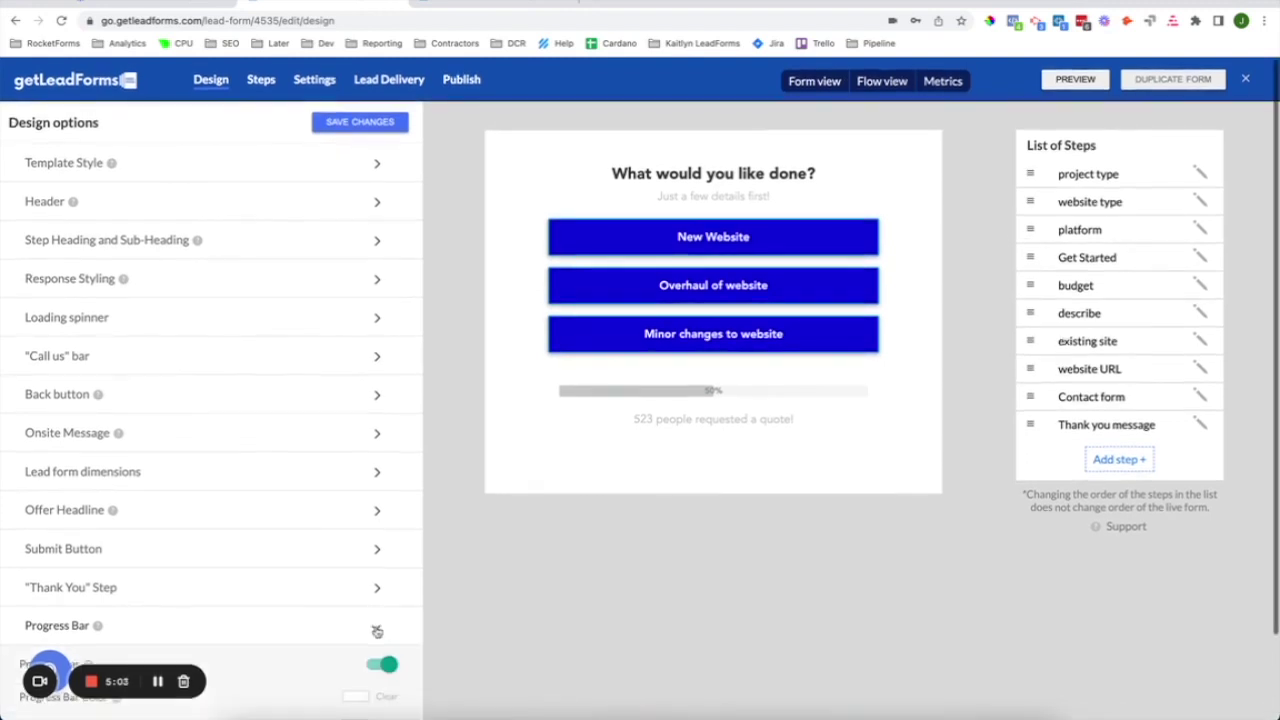
scroll(377, 631, down, 1)
click(377, 540)
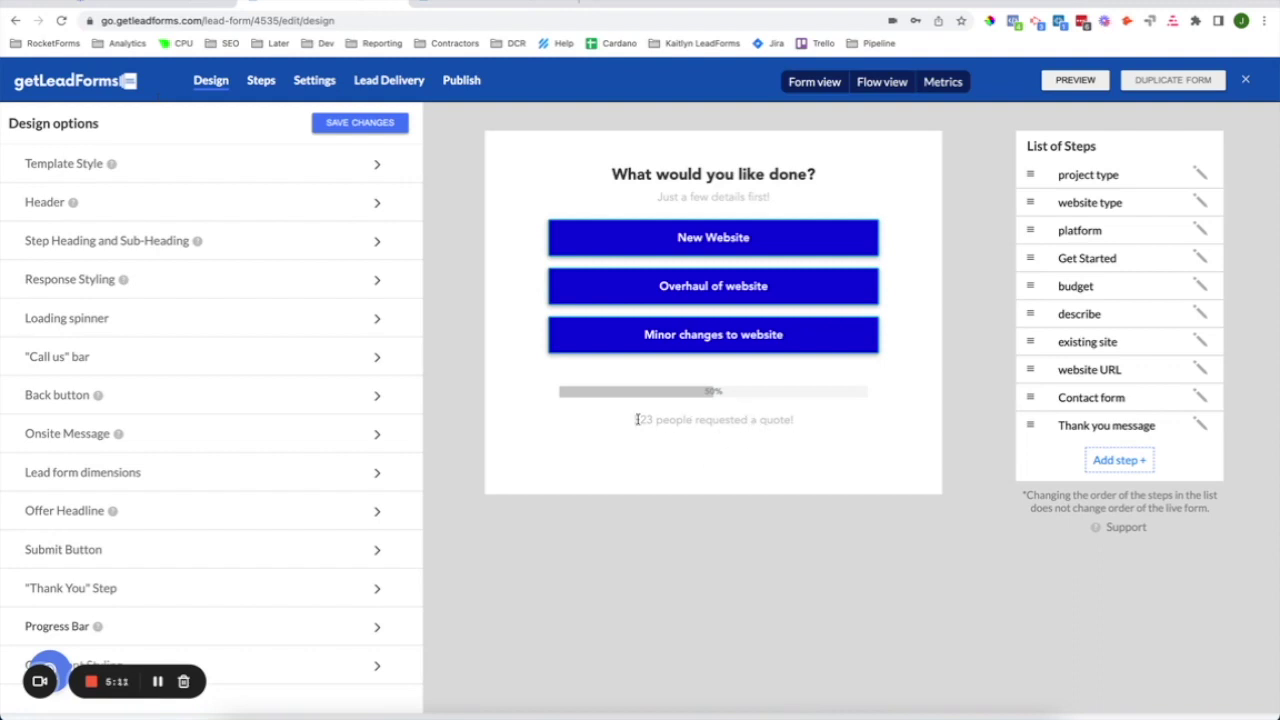
Save the design changes and view the help notes for the template style and header options
click(372, 122)
mouse_move(113, 167)
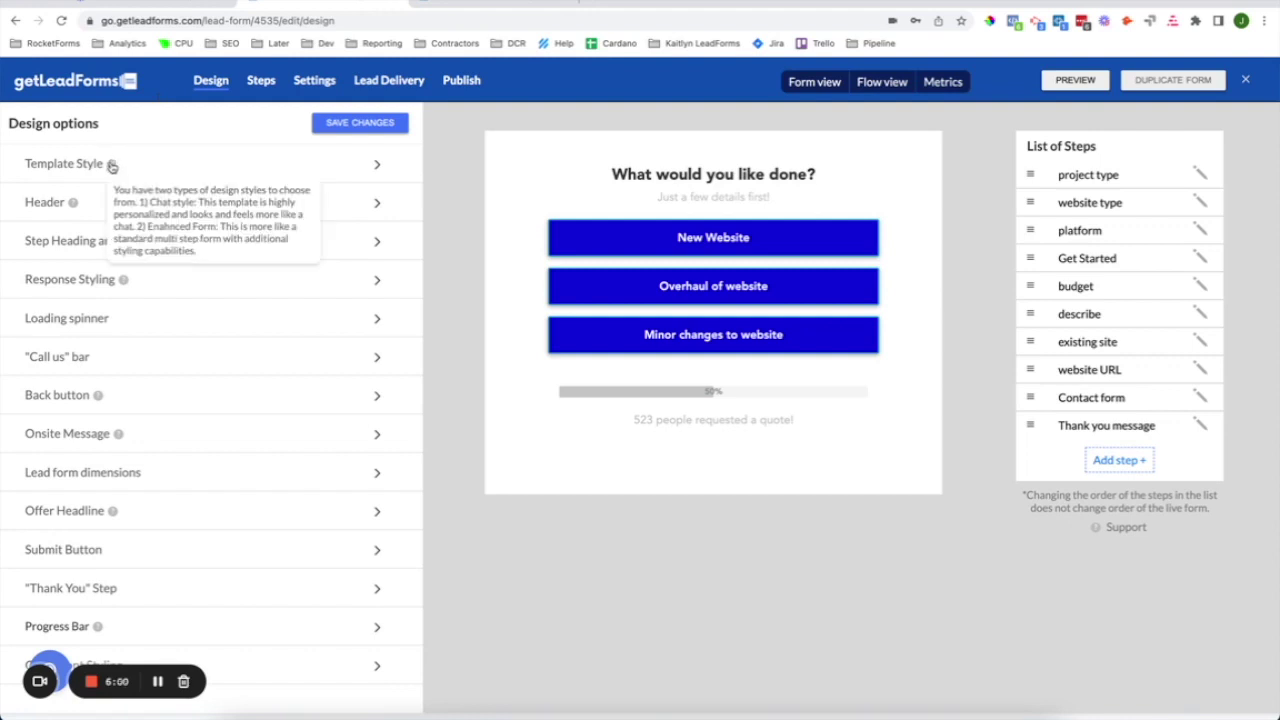
mouse_move(74, 204)
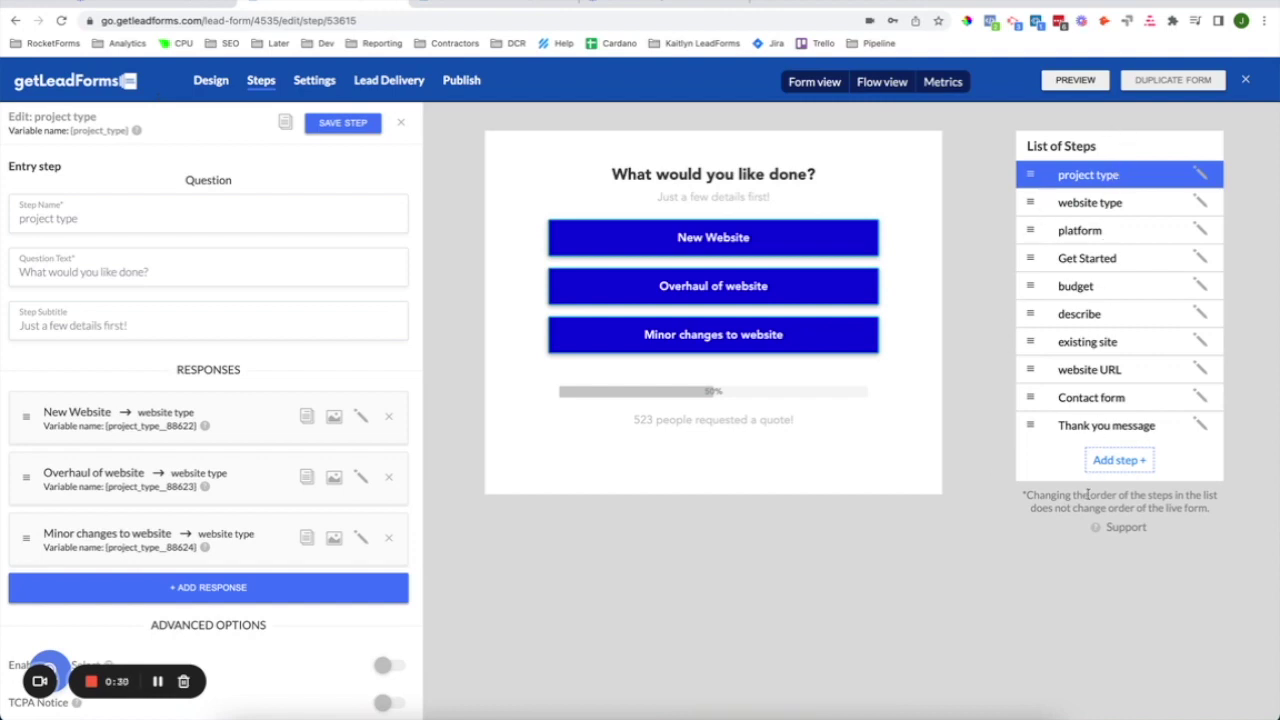
View the Get Started step, return to the project type step, and highlight its question heading in the form preview
click(1110, 268)
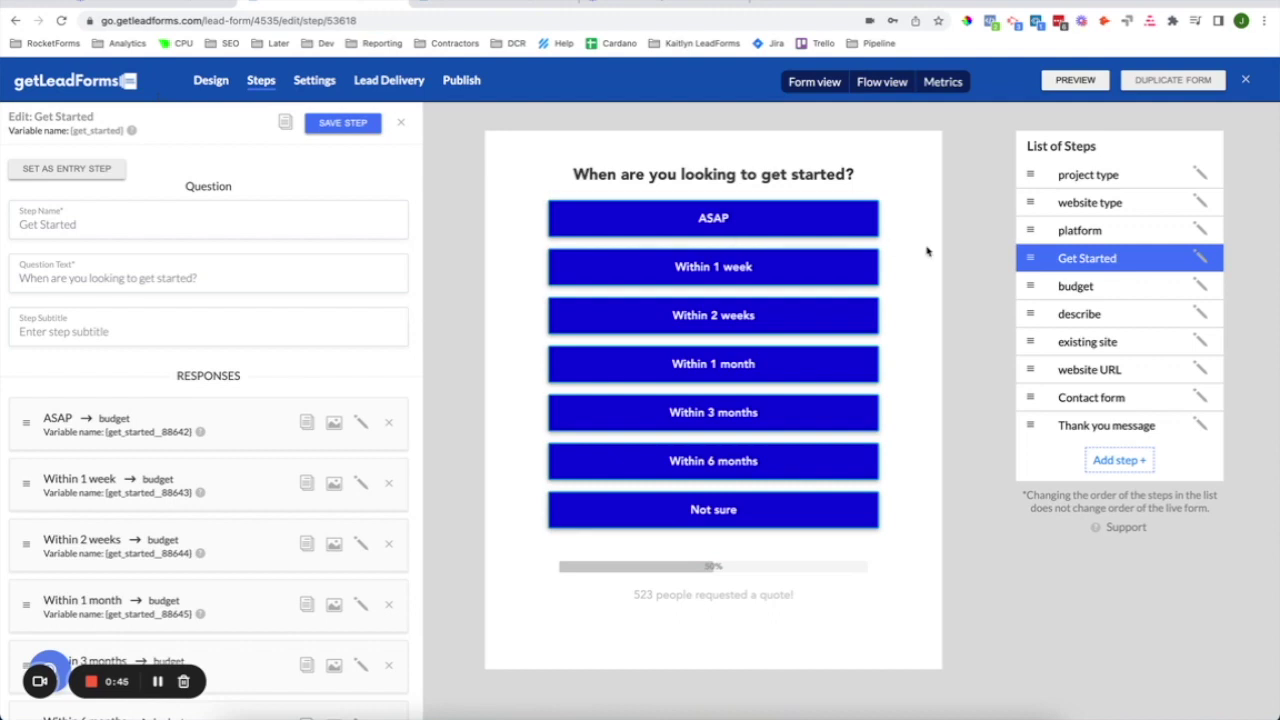
click(1105, 184)
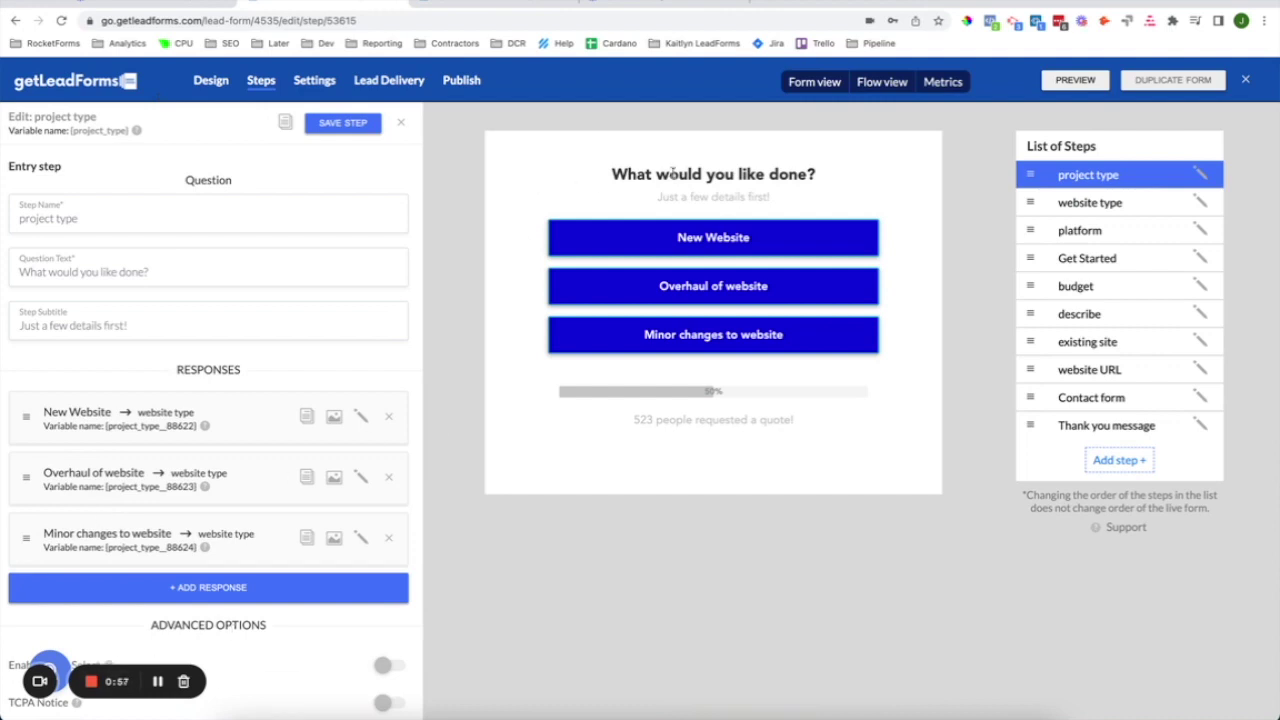
drag(612, 175, 821, 177)
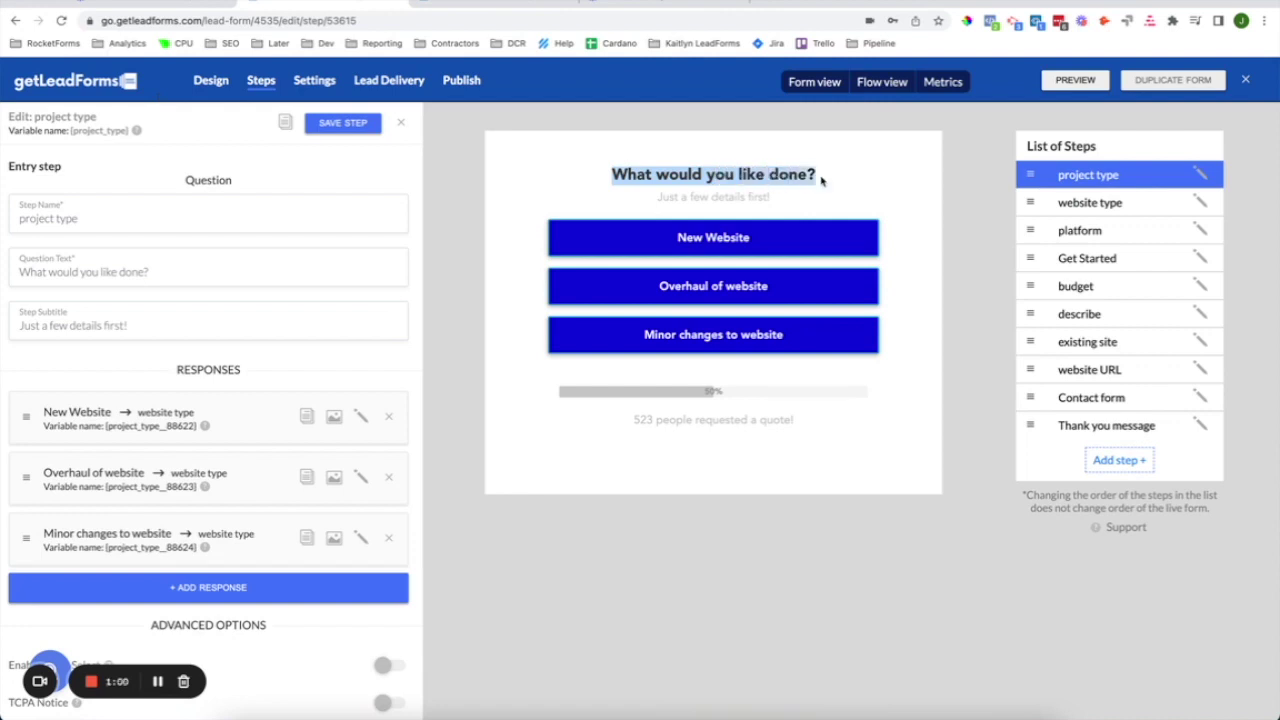
Change the project type step's question text to "What type of project would you like to create?" and save the step
click(821, 177)
click(86, 268)
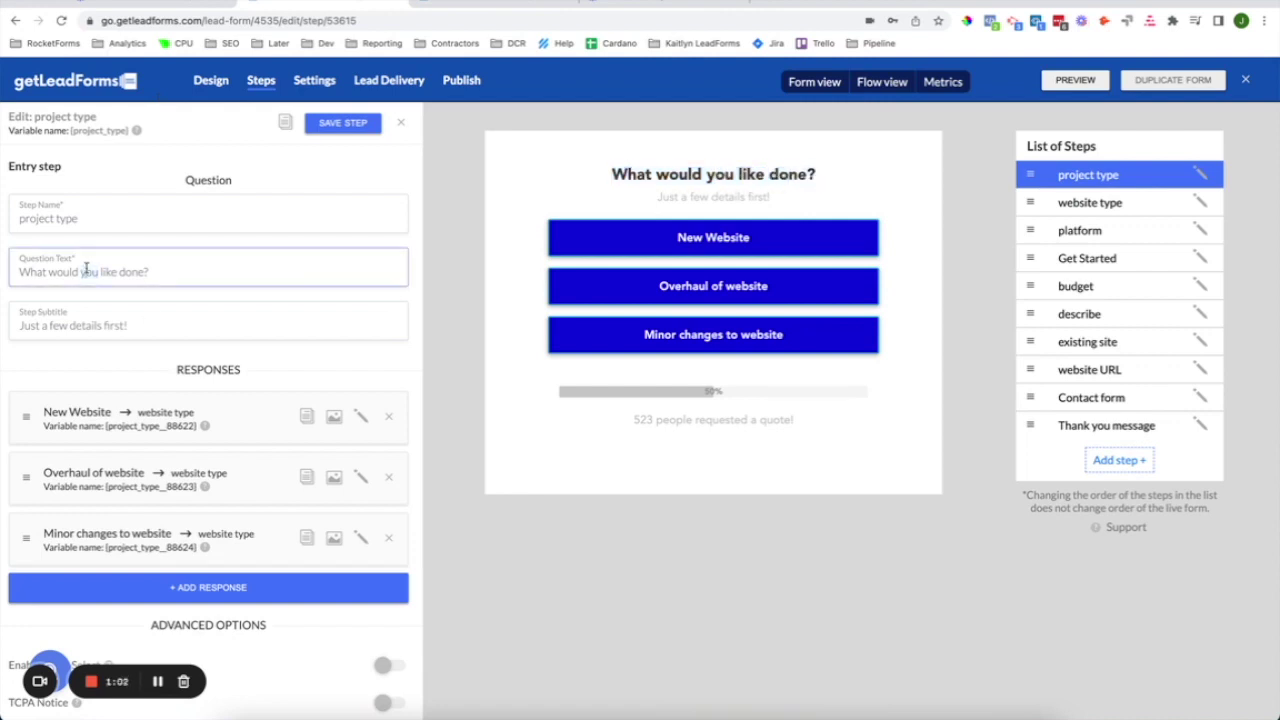
triple_click(86, 268)
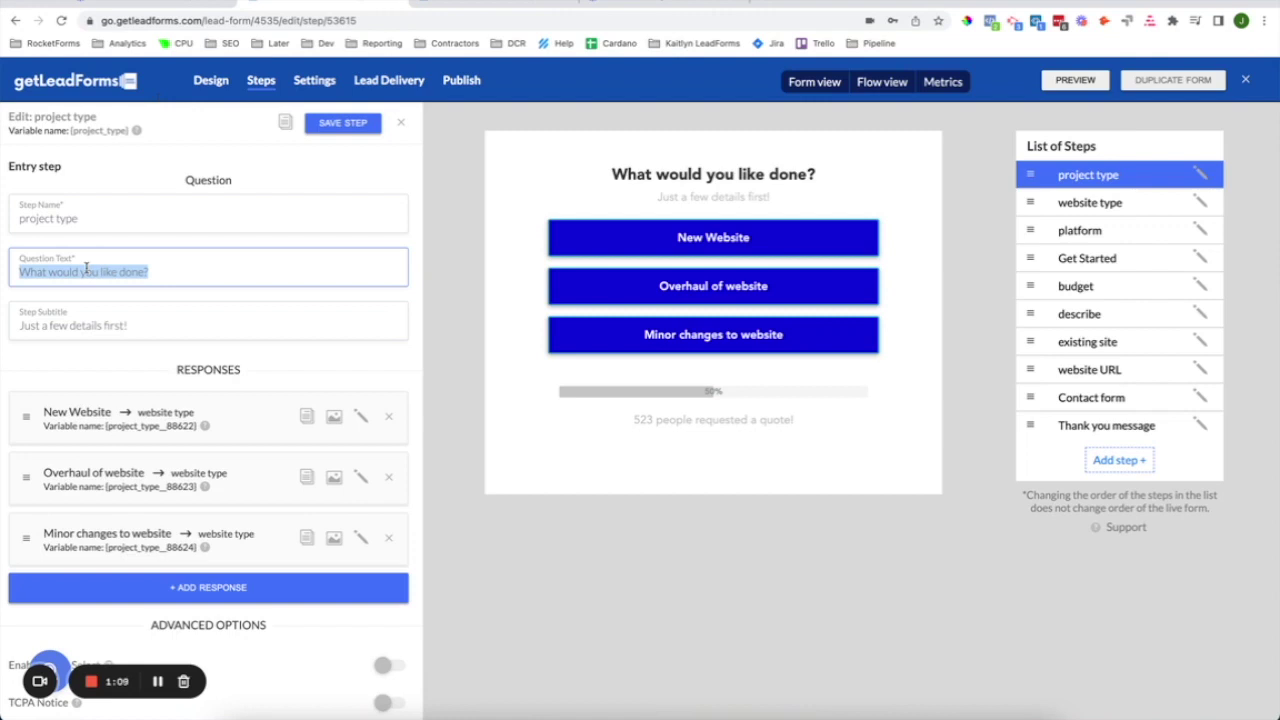
text(What type)
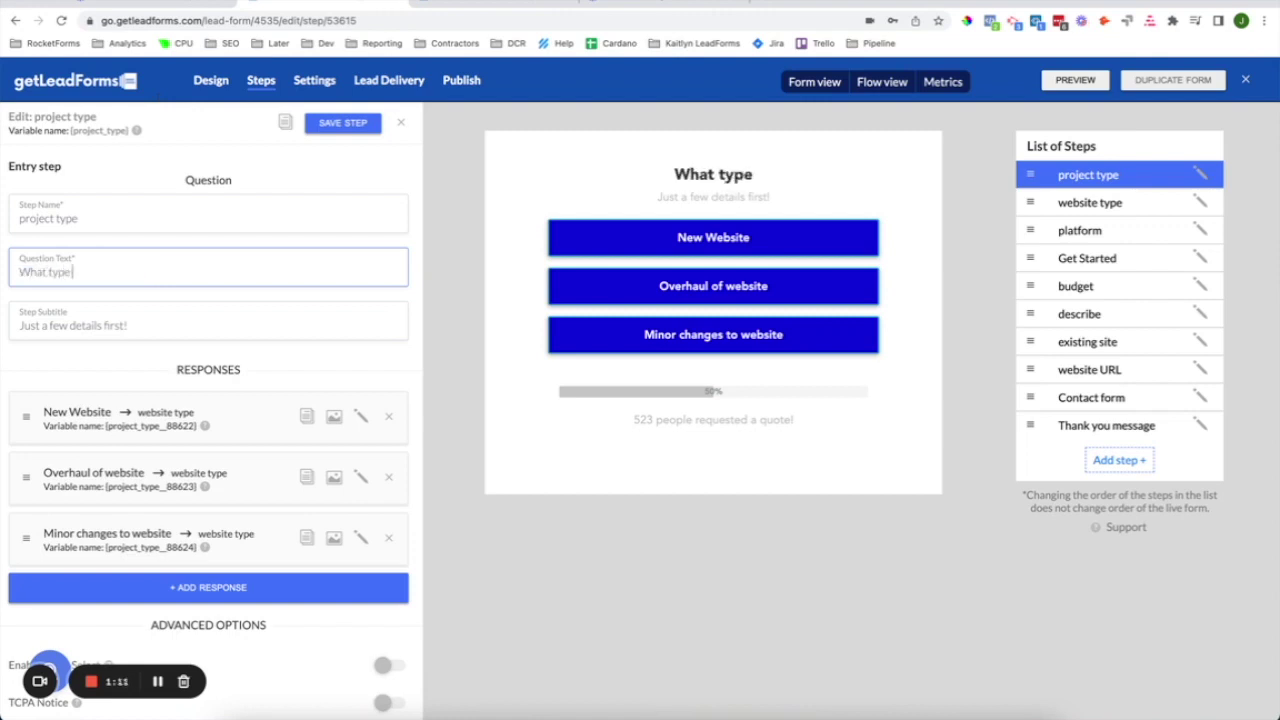
text( of project would you)
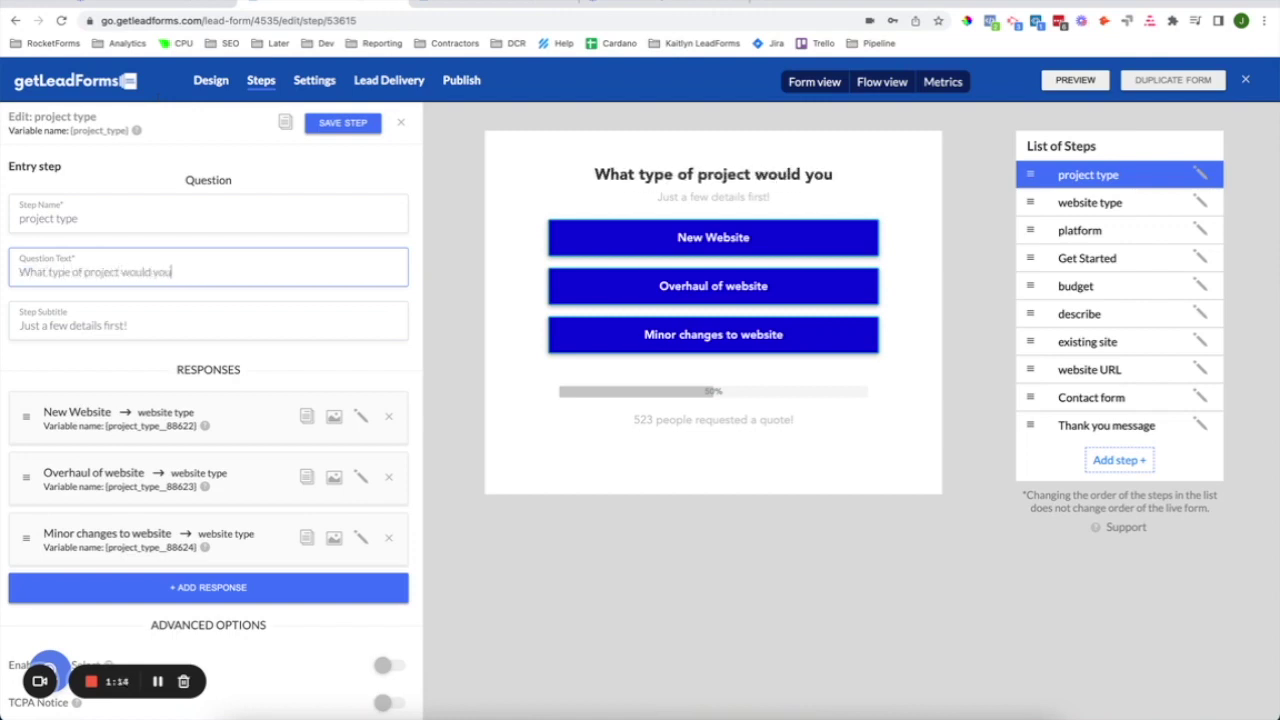
text( like to create?)
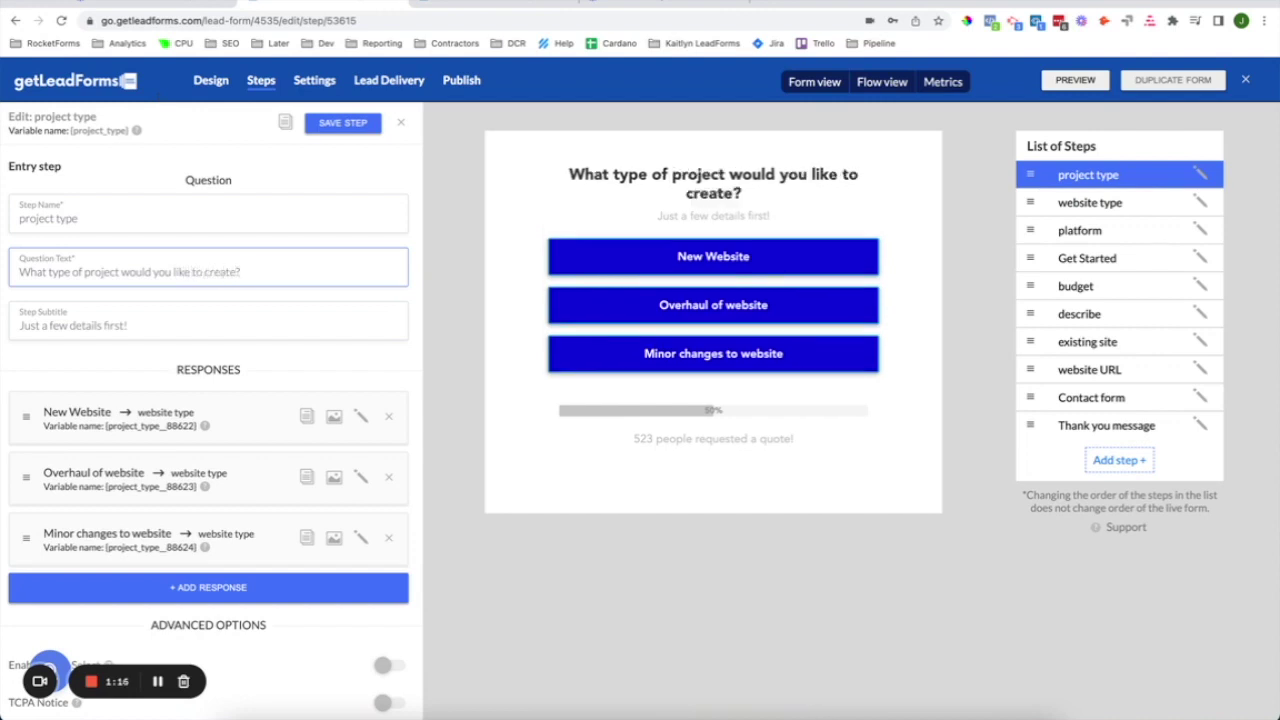
click(343, 122)
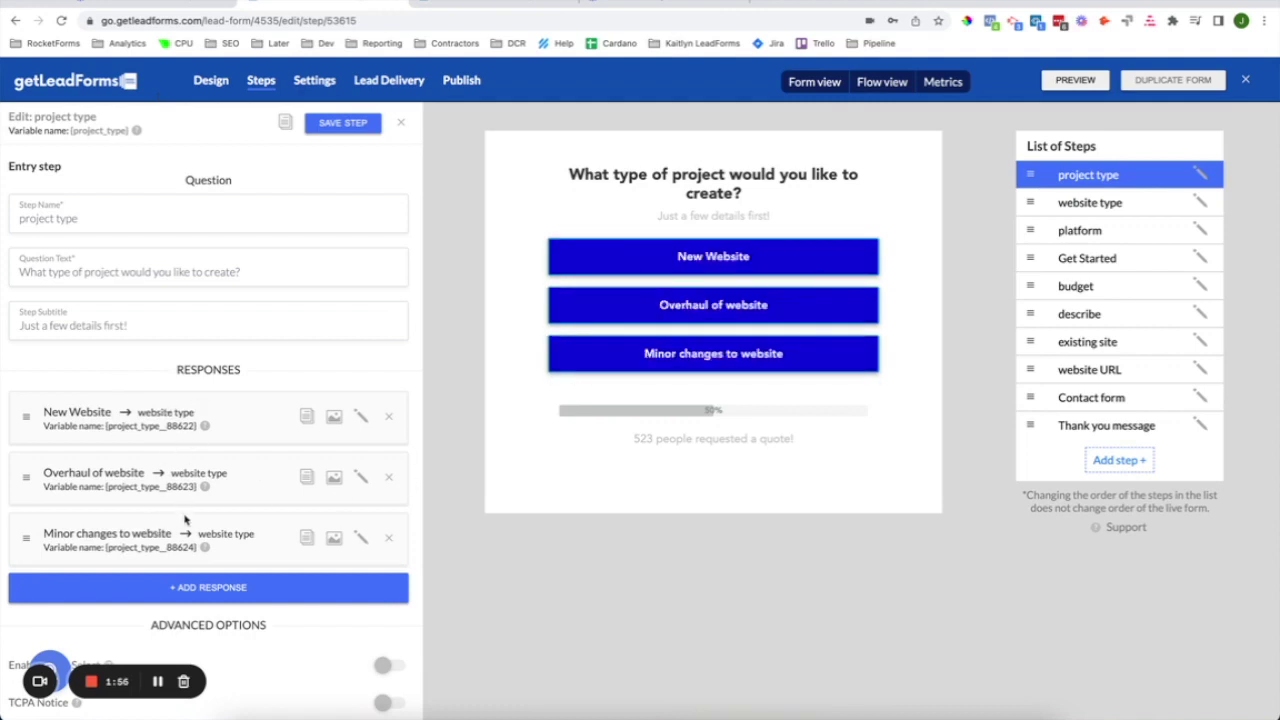
Open the New Website response for editing, try replacing its text with "jkl", and clear the entry
click(361, 418)
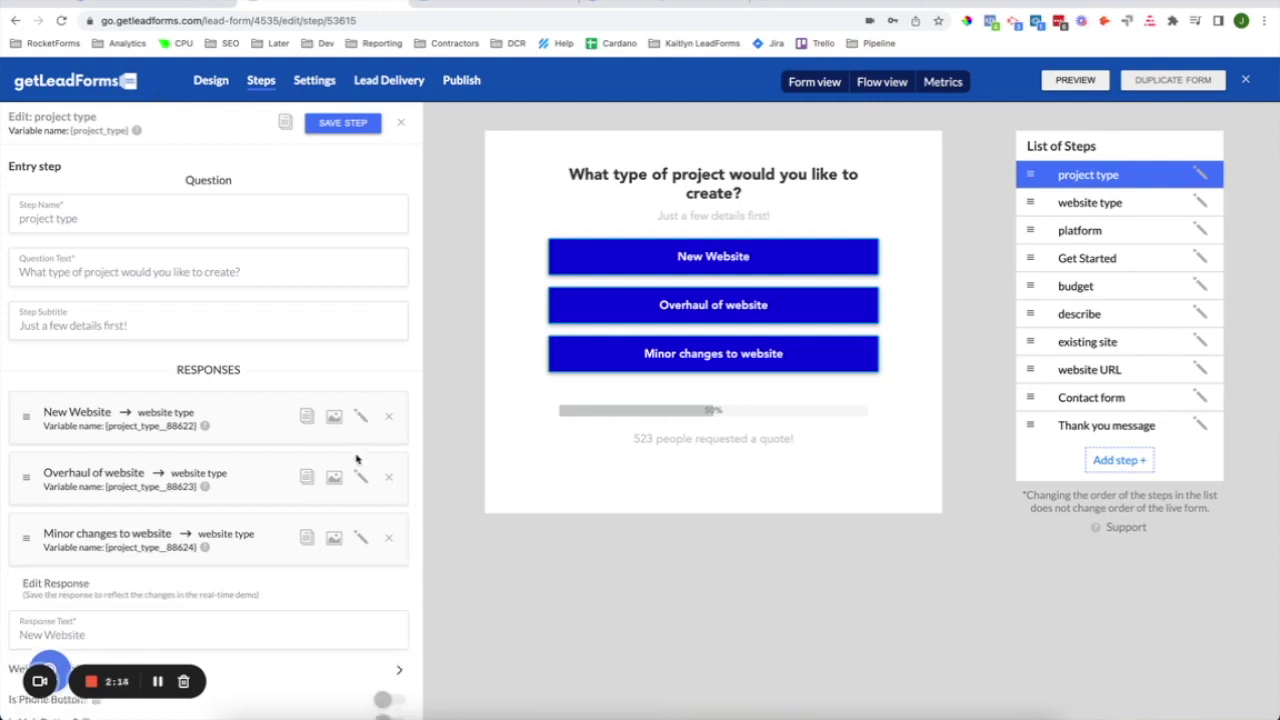
scroll(343, 535, down, 3)
scroll(343, 537, down, 2)
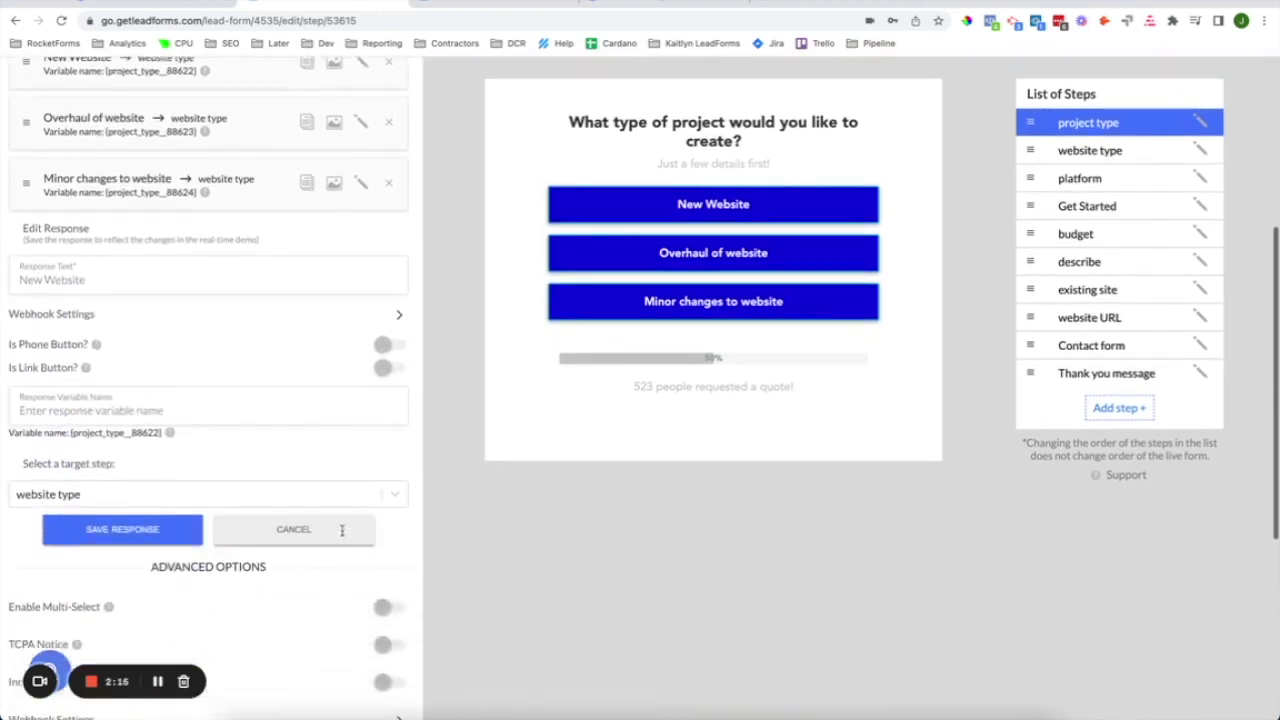
triple_click(65, 275)
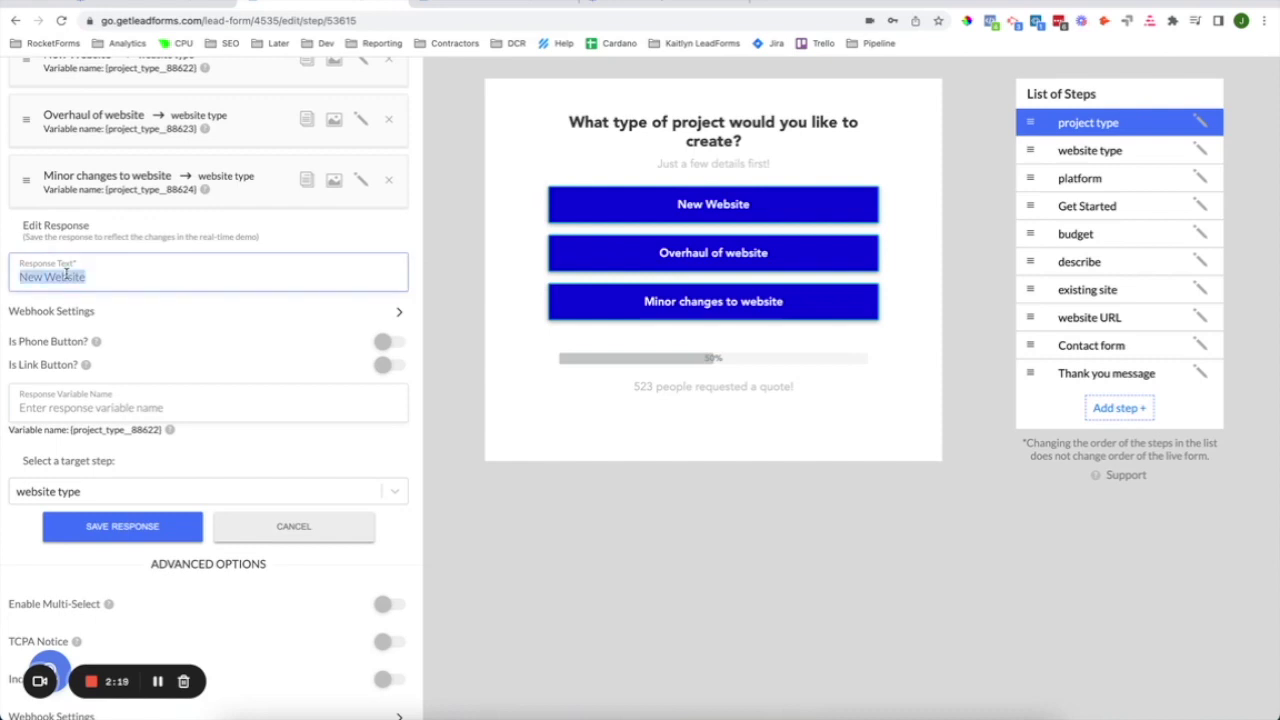
text(jkl)
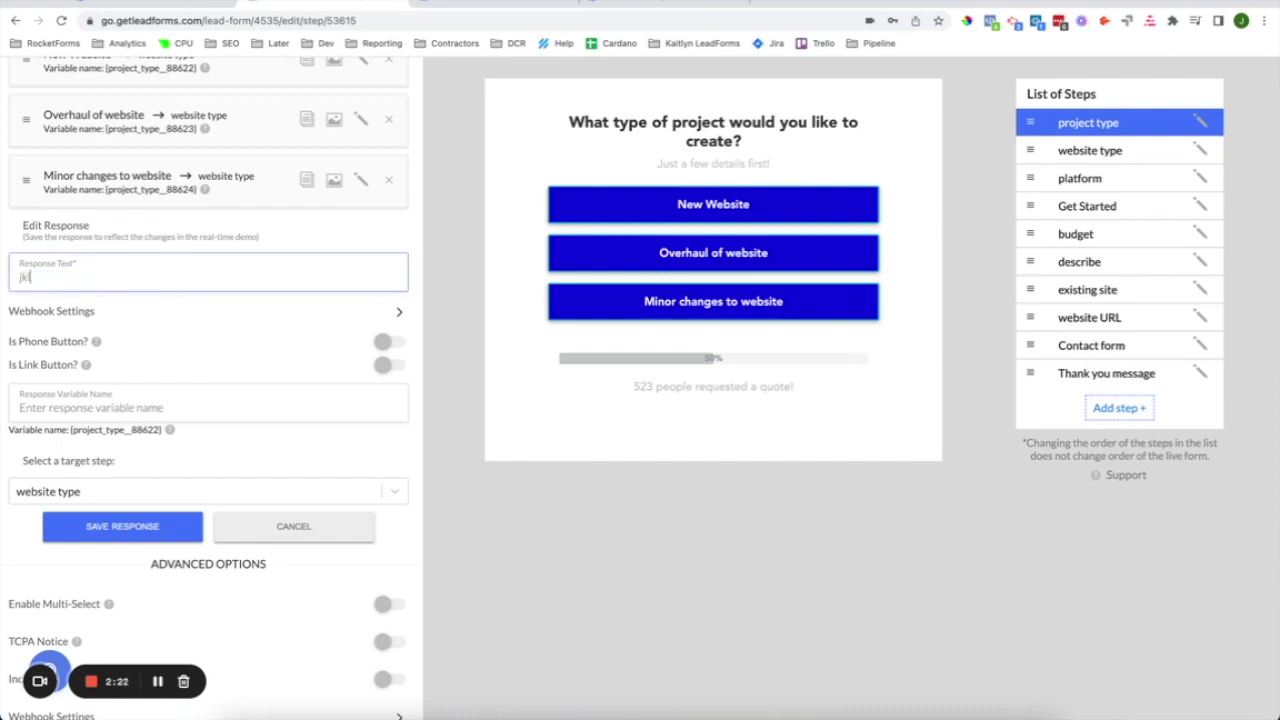
double_click(28, 276)
key(BackSpace)
click(81, 353)
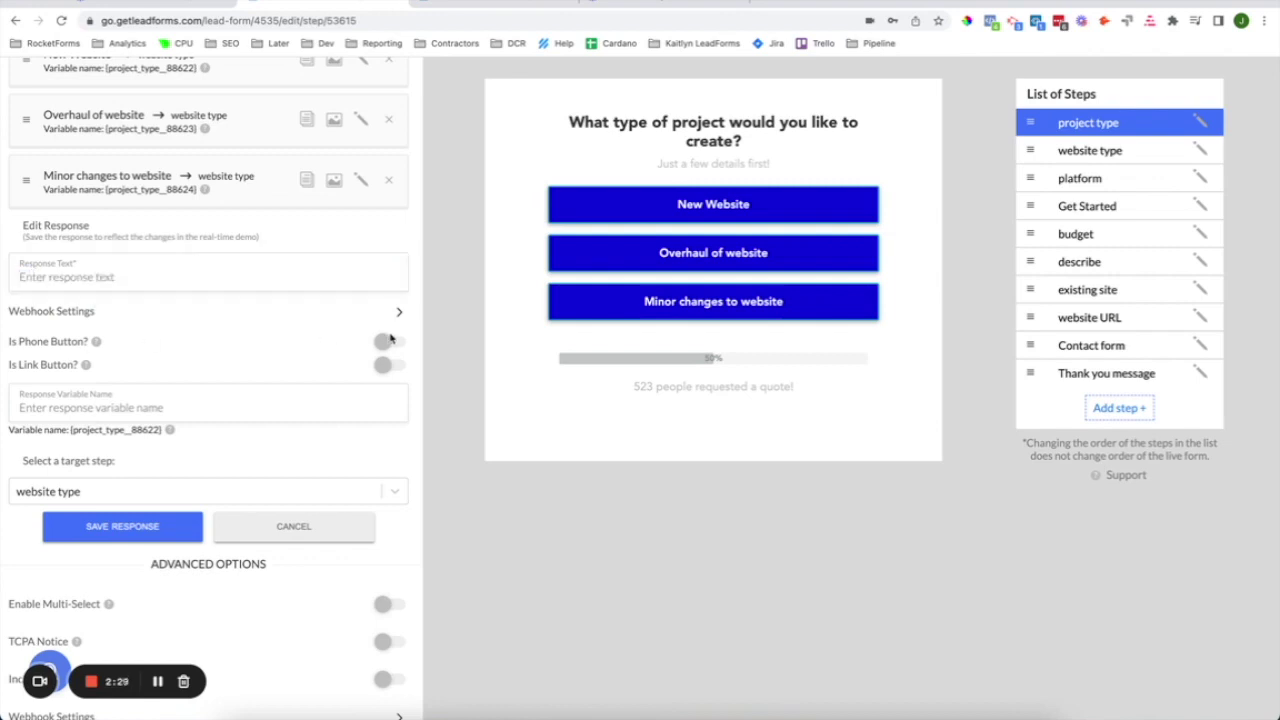
Try making the New Website response a phone button, then a link button, to check the fields each offers
click(396, 342)
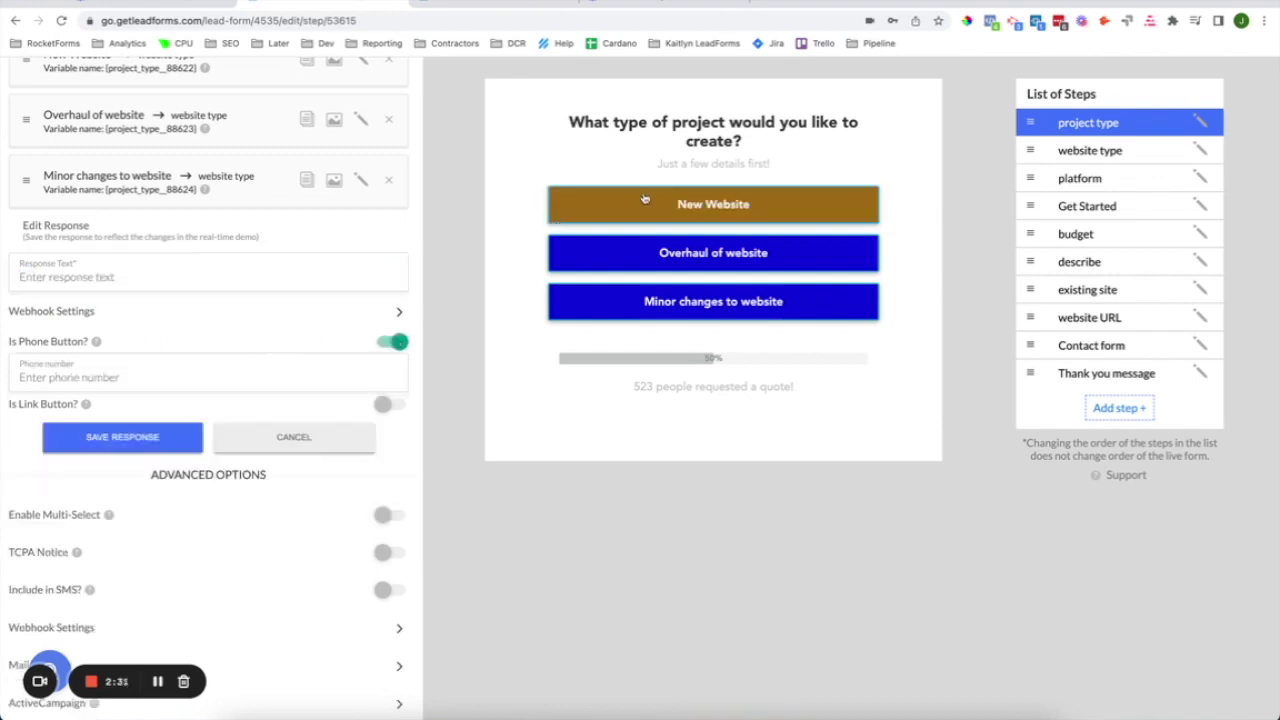
click(178, 379)
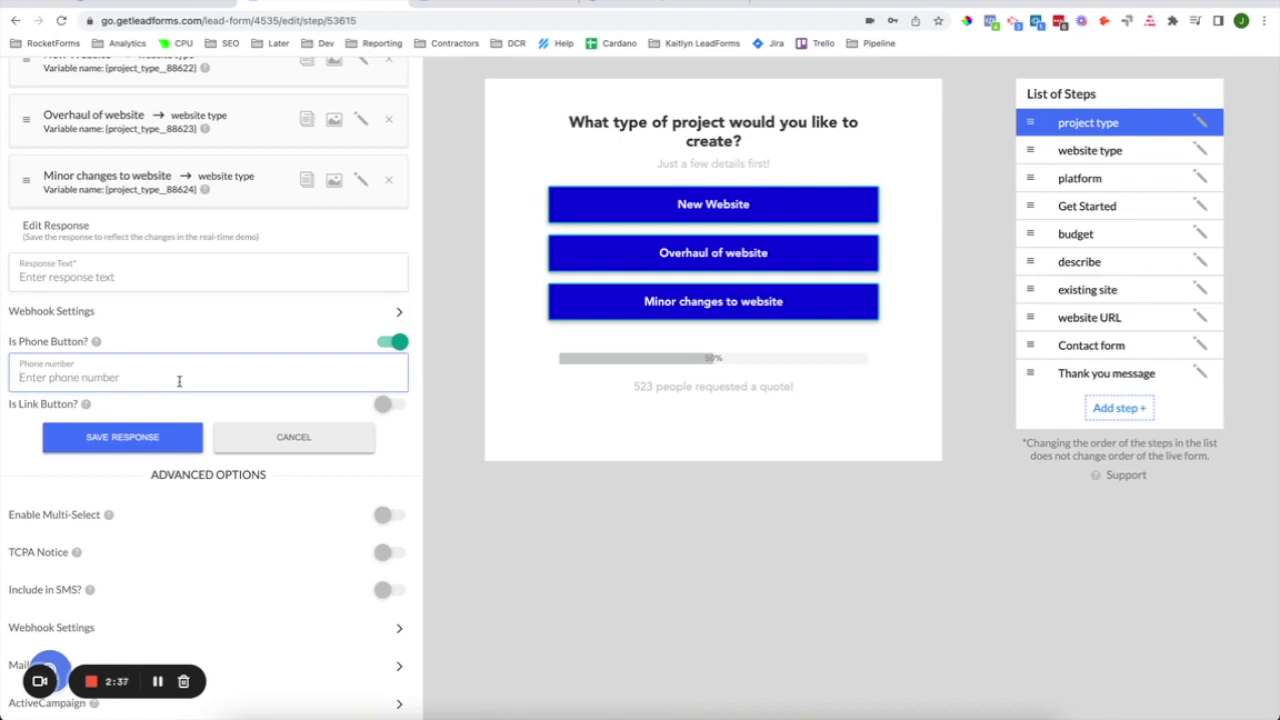
click(396, 342)
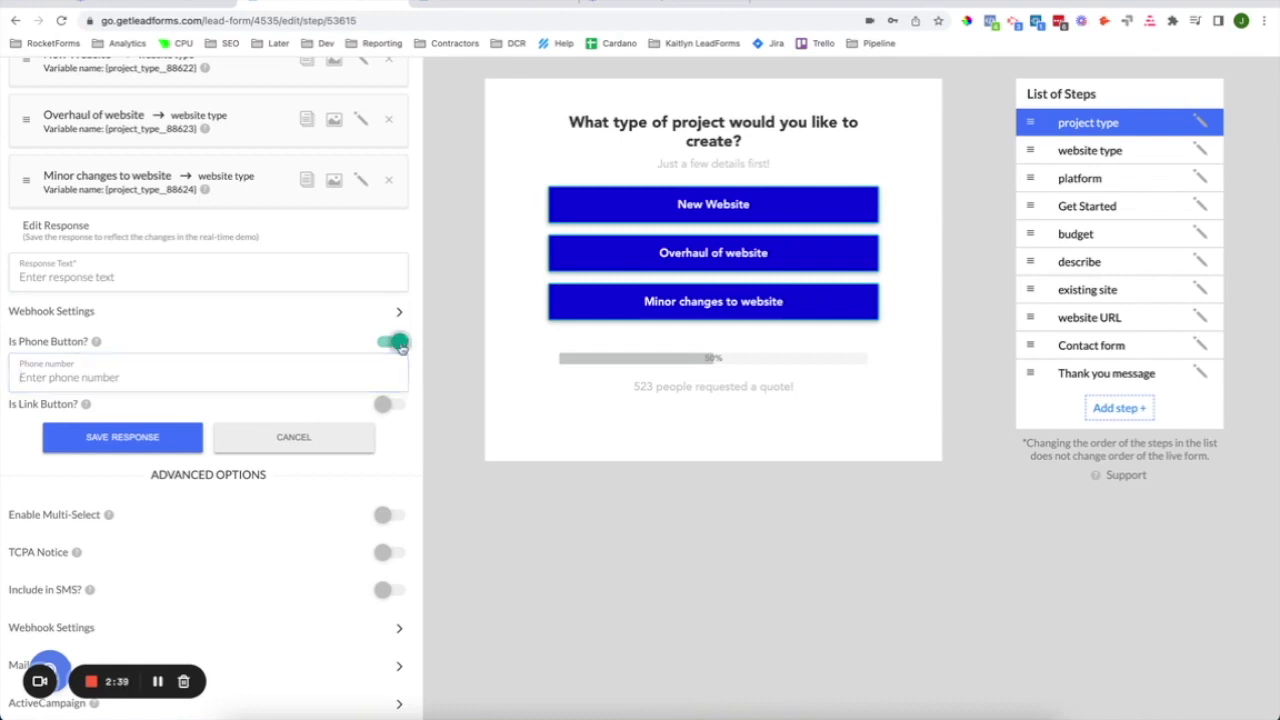
click(385, 367)
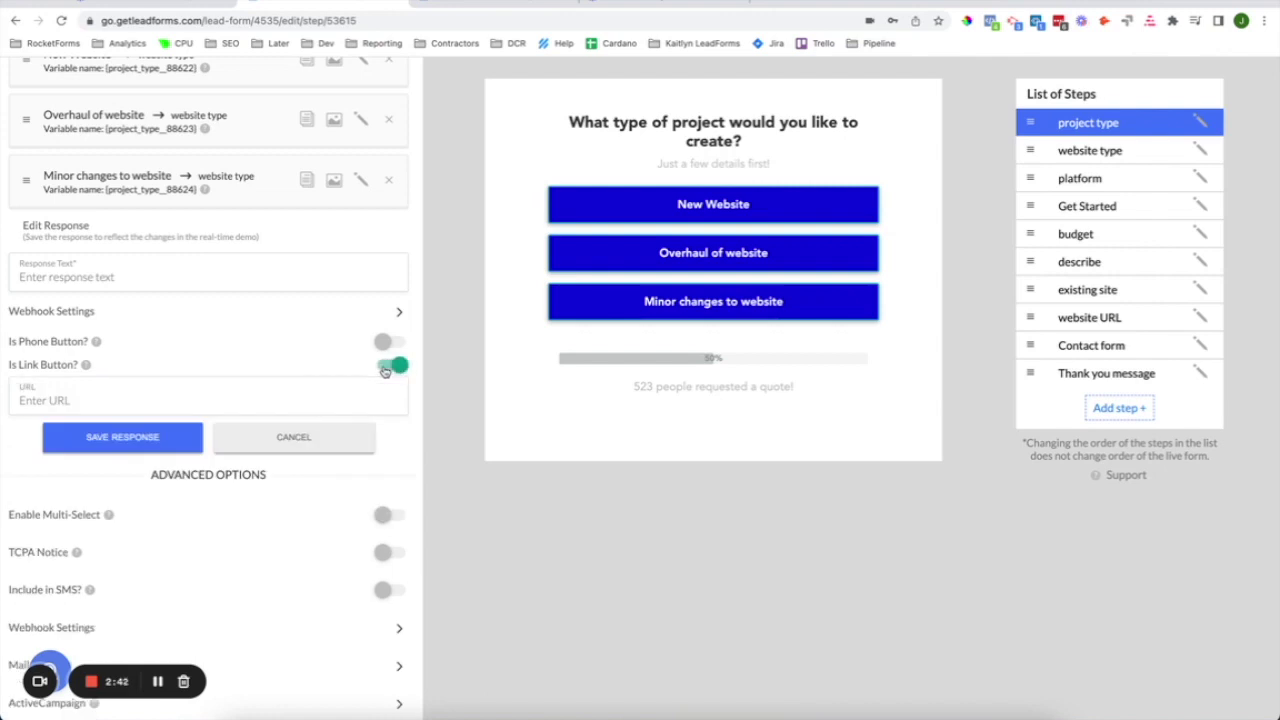
click(60, 400)
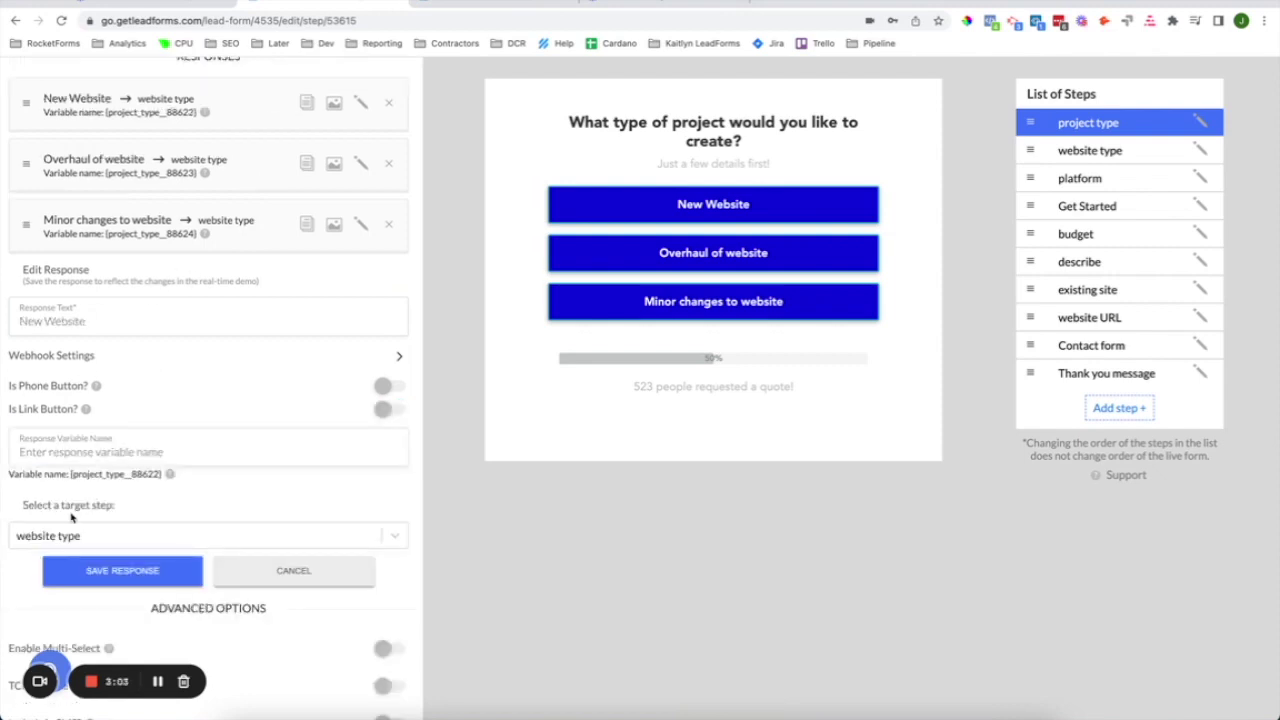
Review the target step choices for the New Website response, keep website type, and save the project type step
drag(21, 505, 127, 508)
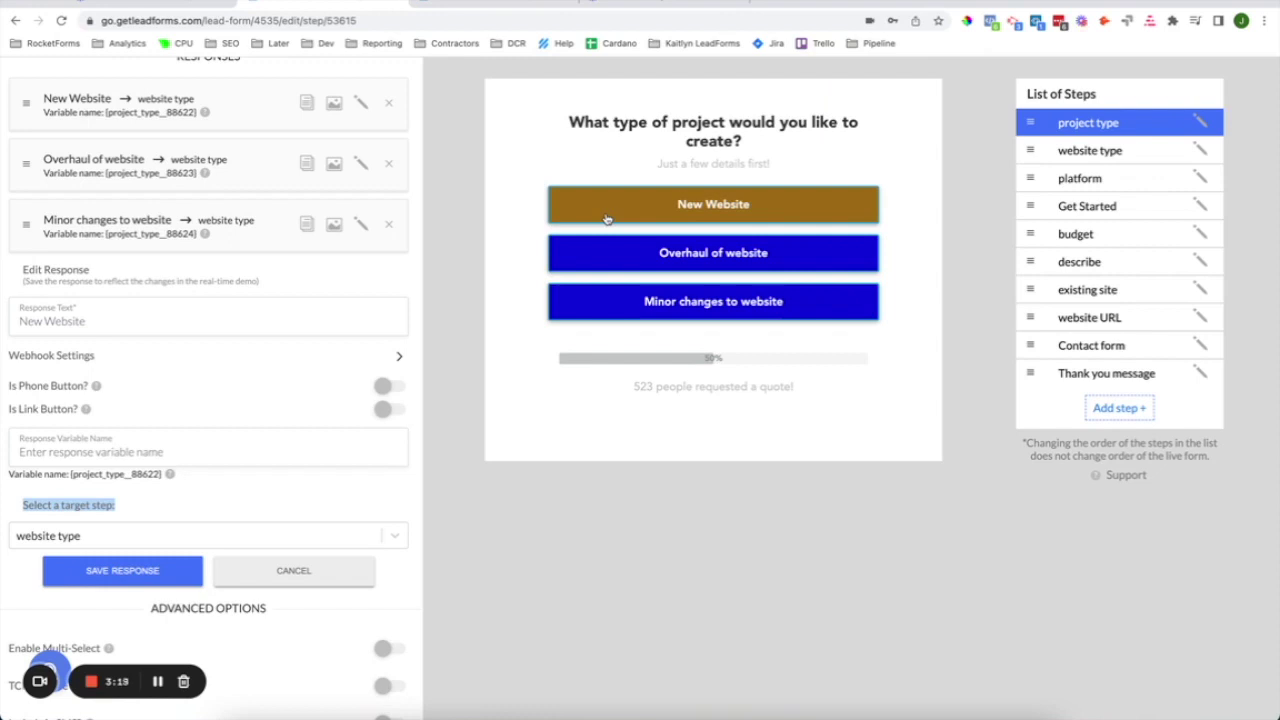
click(395, 484)
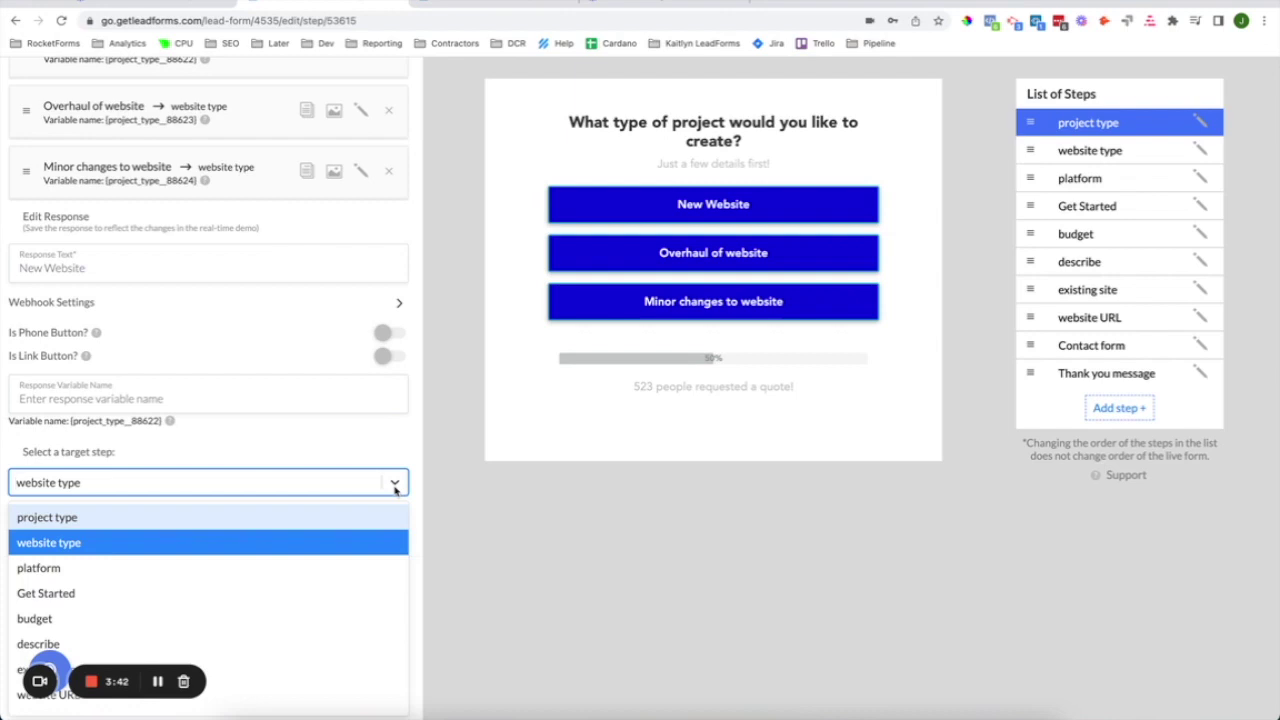
click(445, 510)
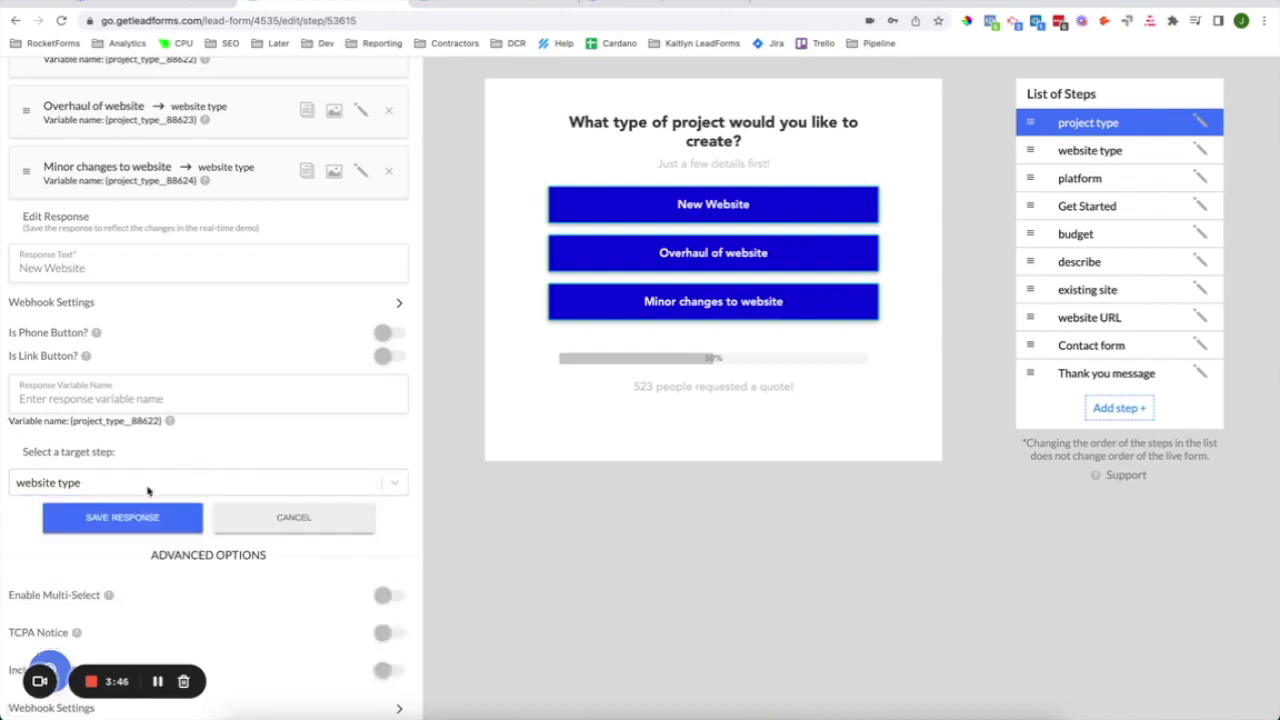
click(120, 520)
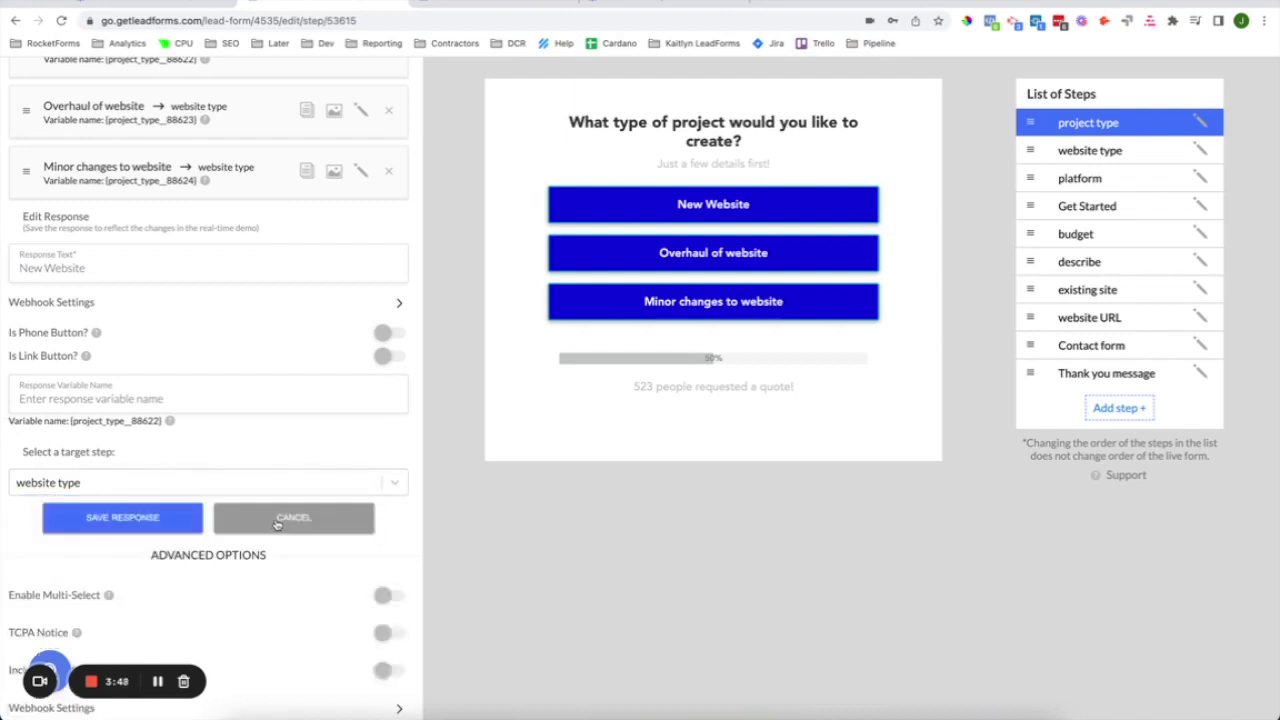
scroll(322, 278, up, 5)
click(343, 123)
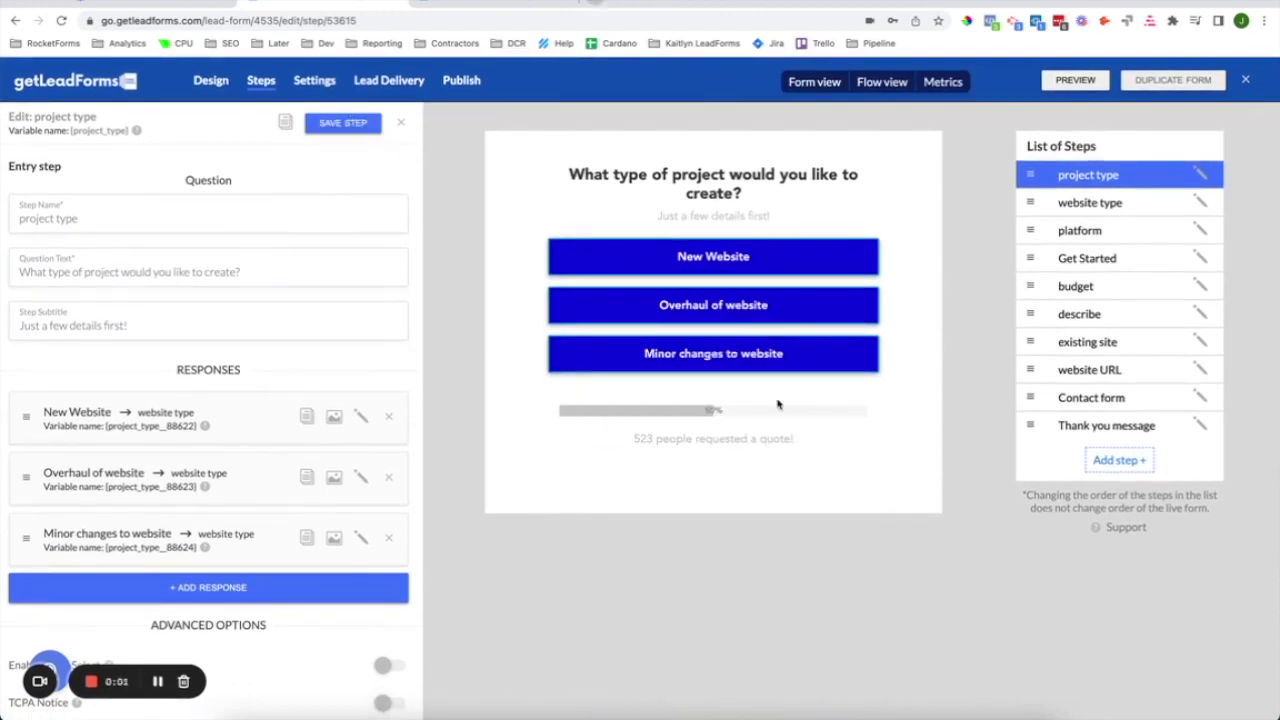
Set the form mode to Popup in the form settings and review the popup behavior options
click(314, 80)
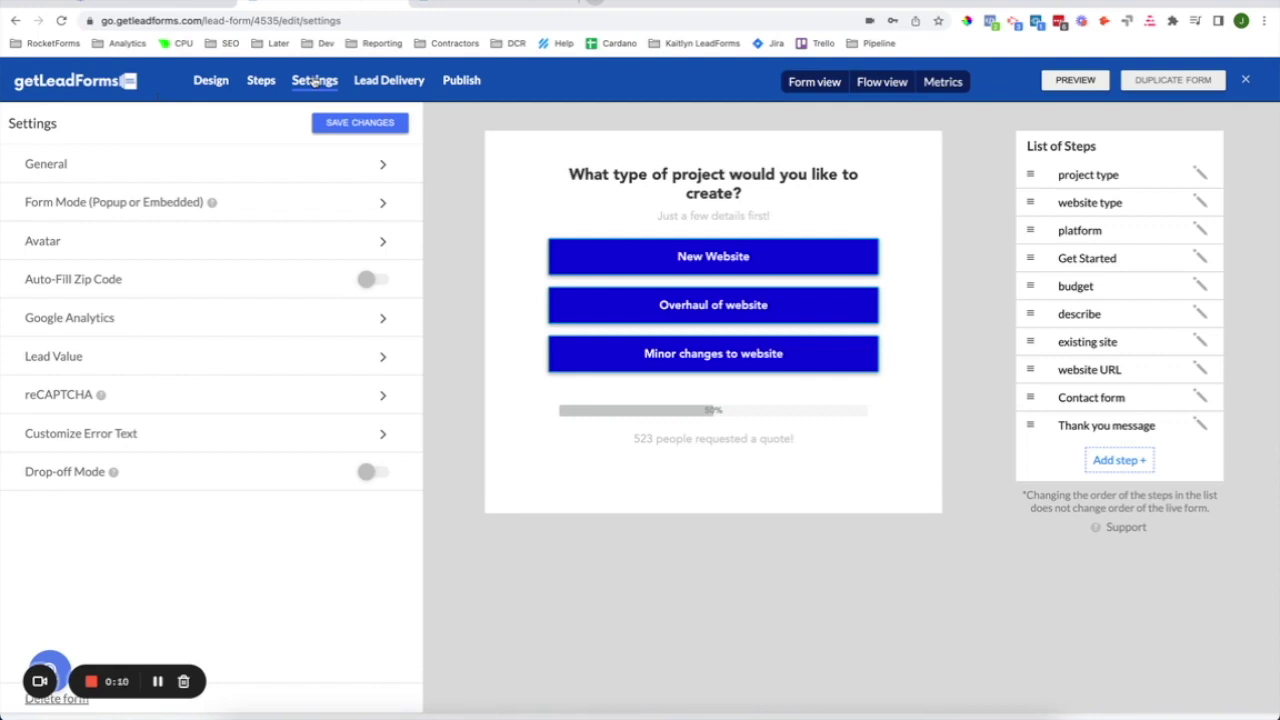
click(381, 204)
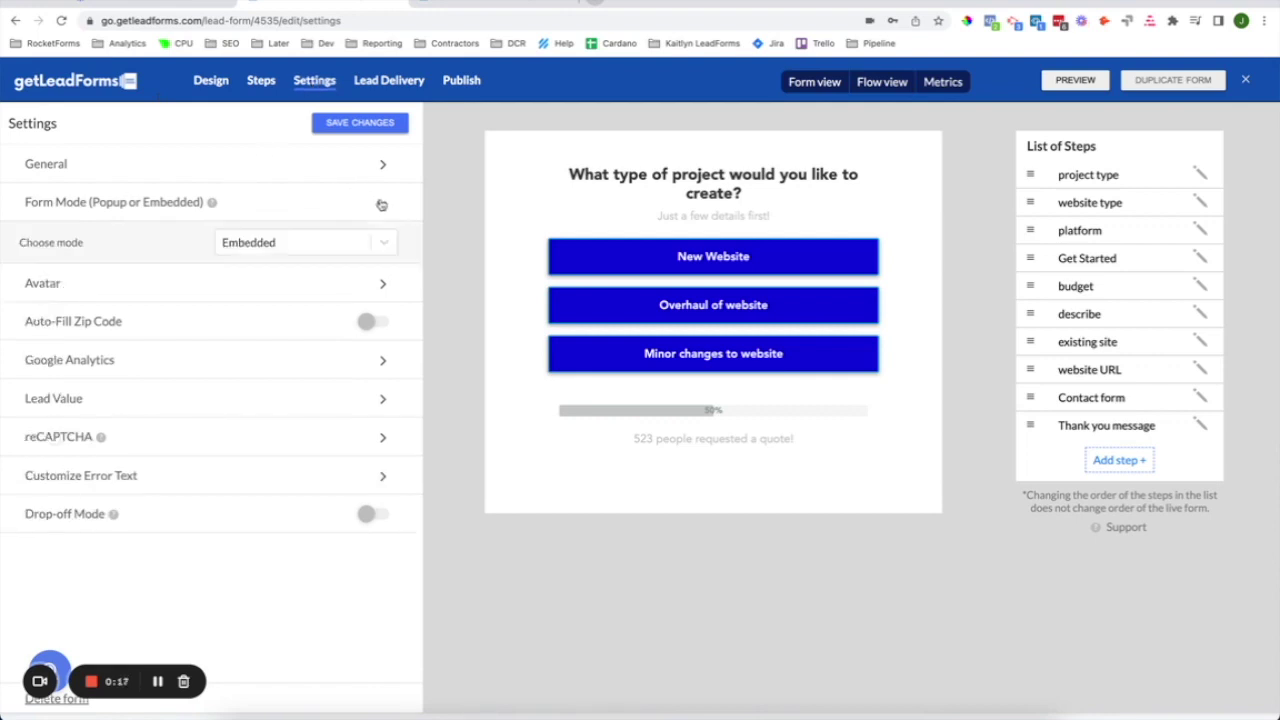
click(385, 245)
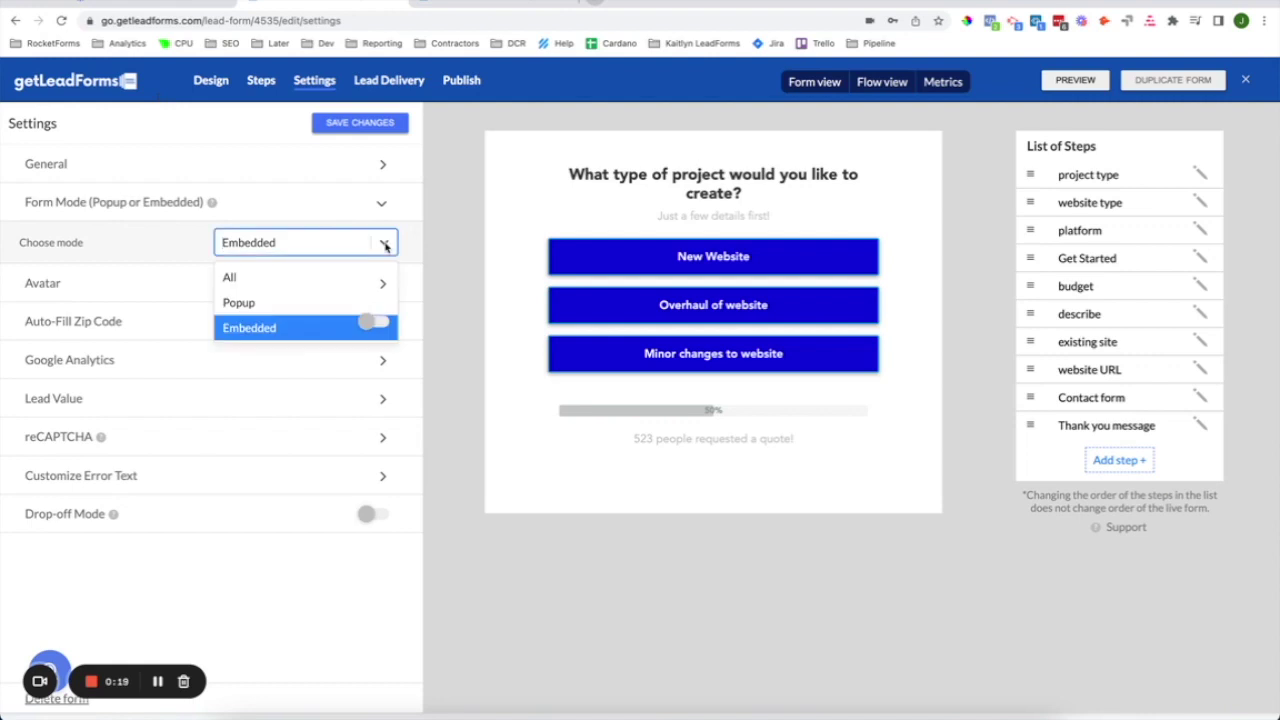
click(352, 302)
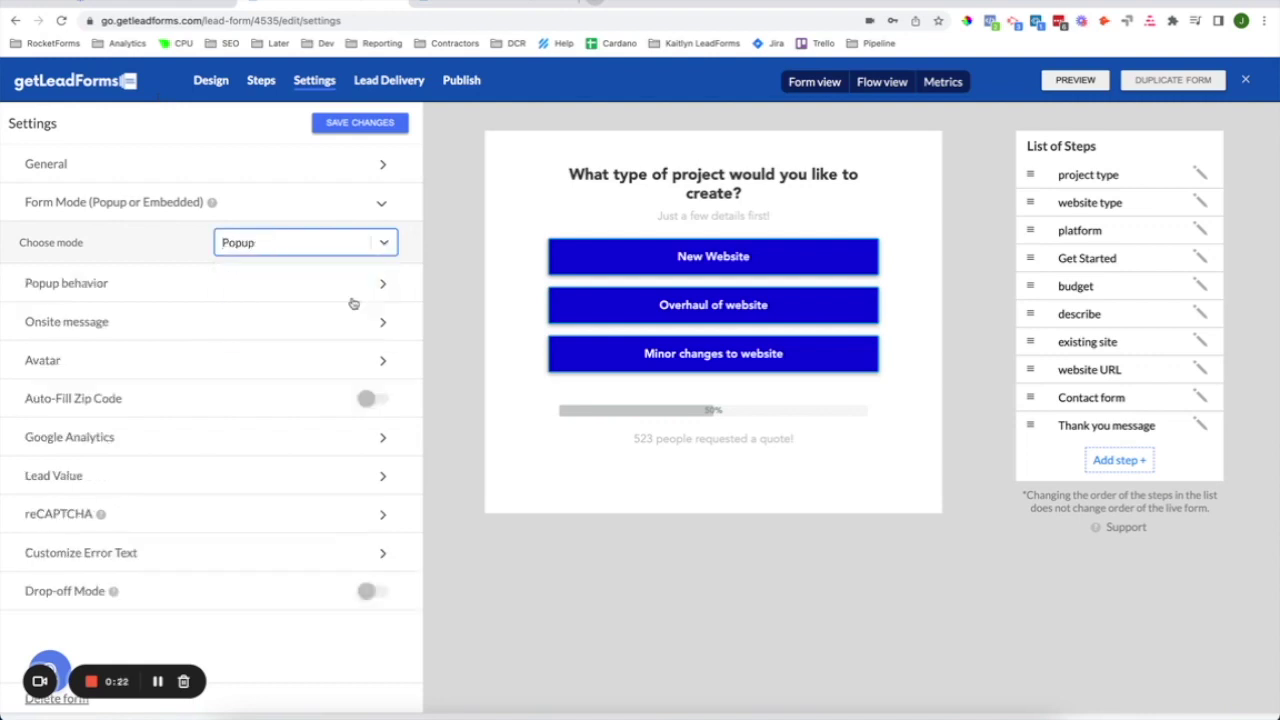
click(368, 288)
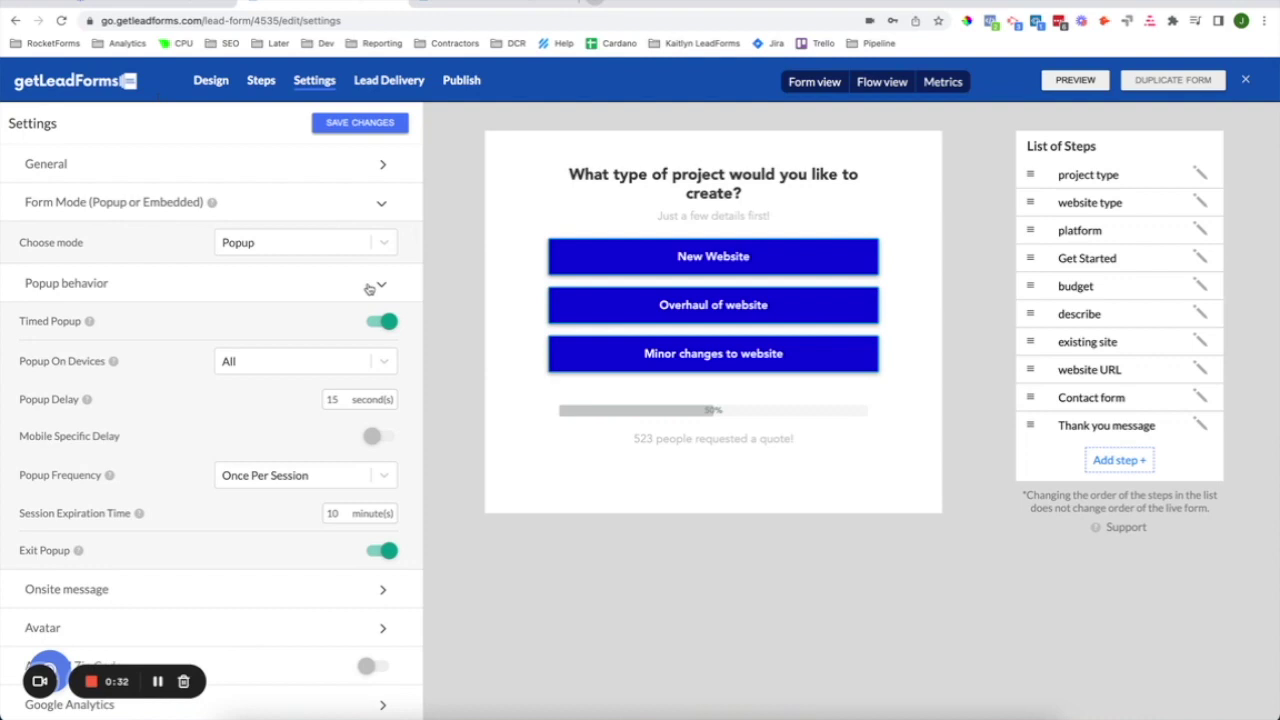
click(381, 208)
click(382, 241)
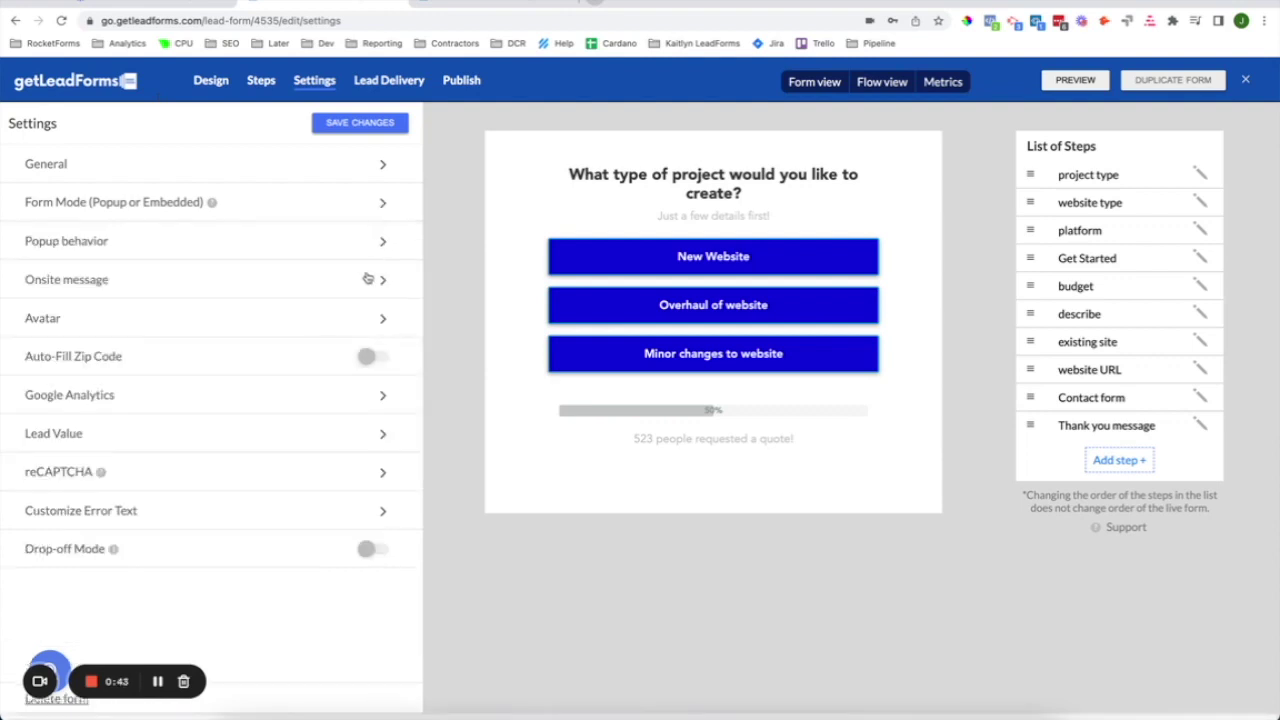
Turn off Onsite Message and Onsite Message On Mobile, and close the onsite message settings
click(368, 281)
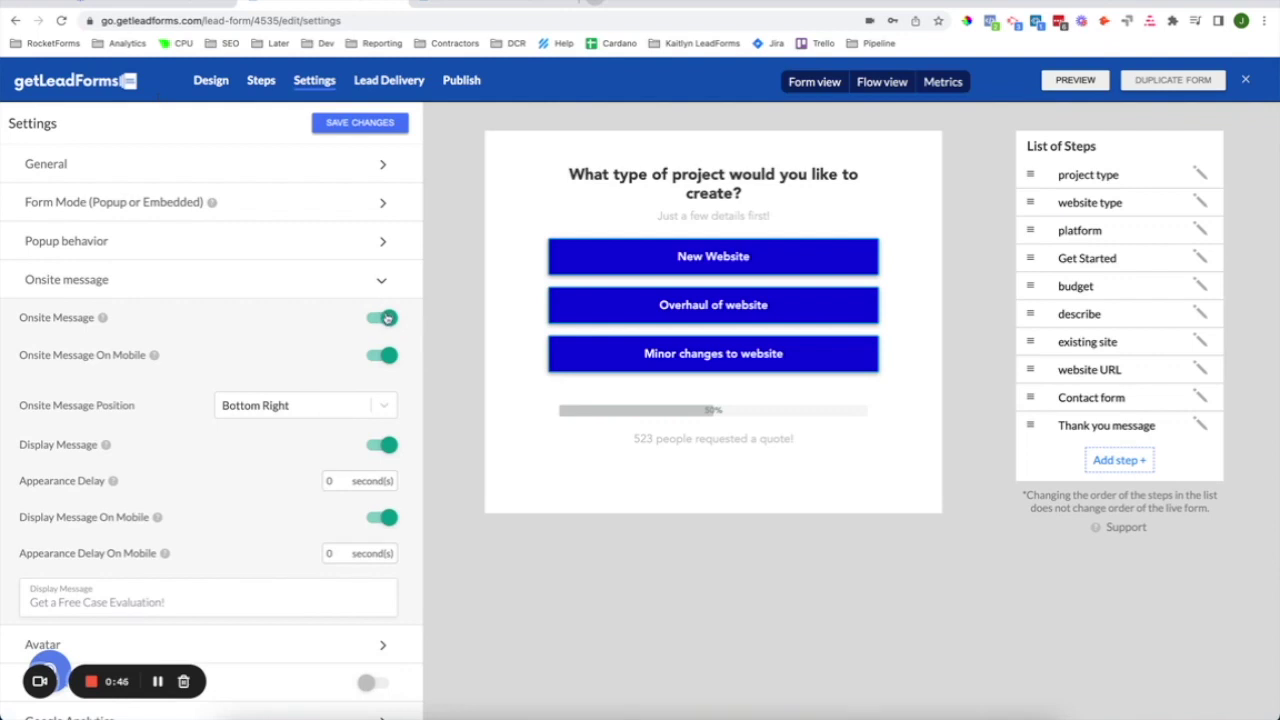
click(385, 318)
click(385, 318)
click(390, 318)
click(380, 356)
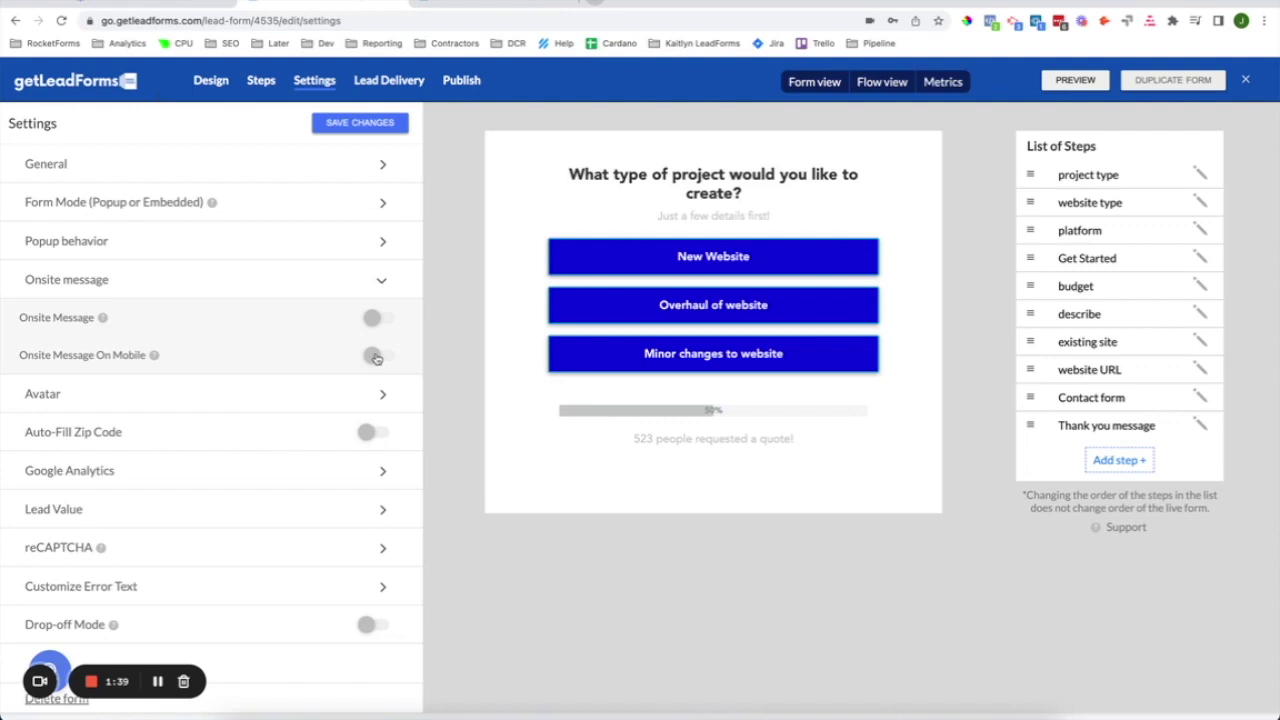
click(263, 476)
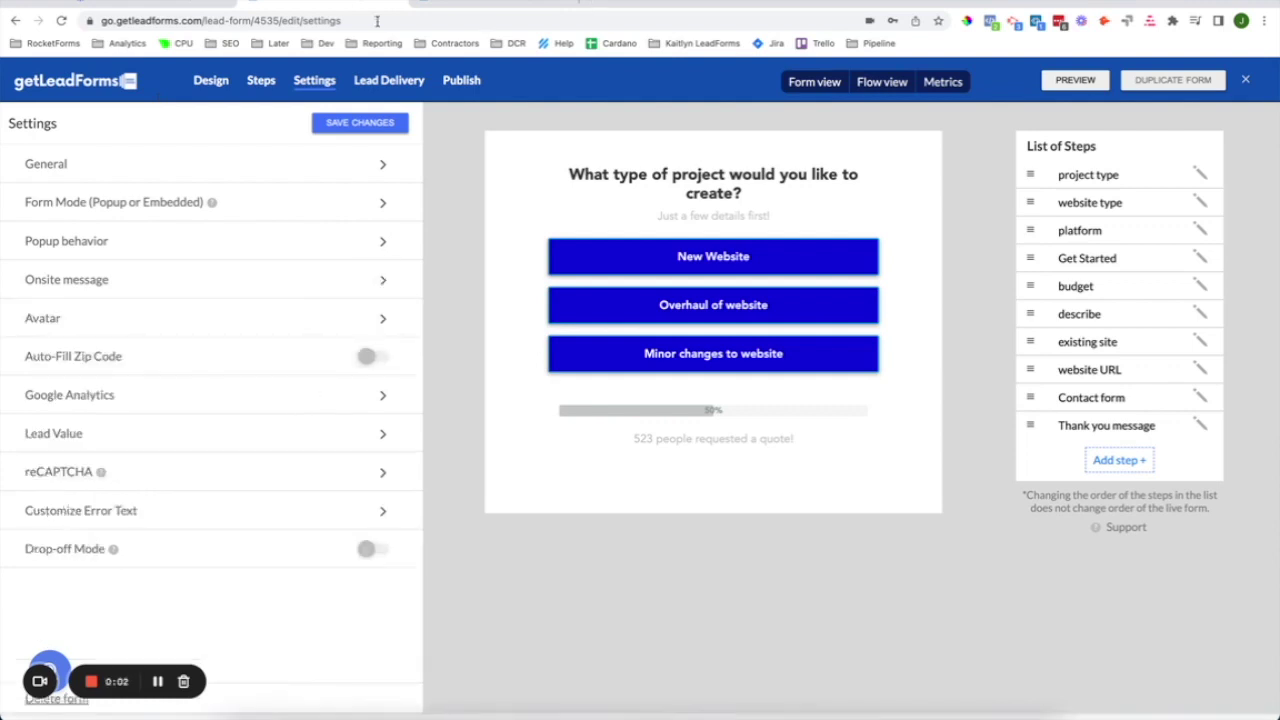
Examine the lead delivery options, including the lead notification fields and the email service and CRM integrations
click(388, 88)
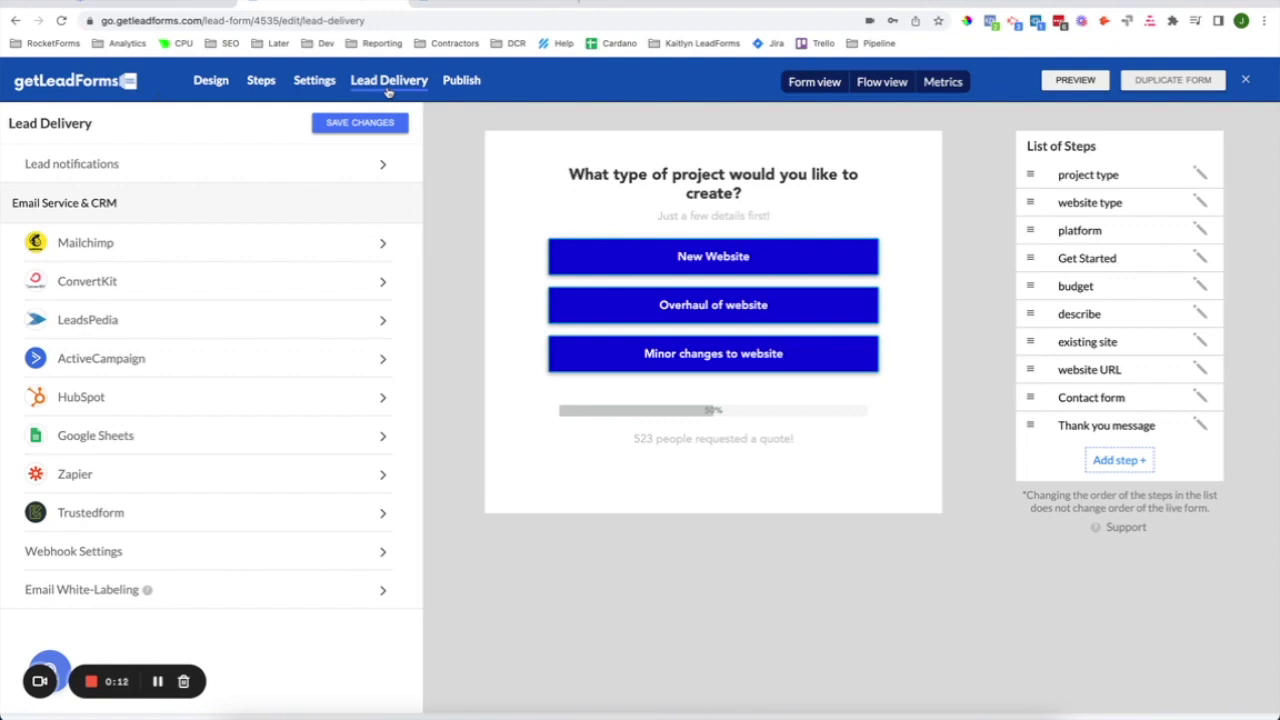
click(336, 180)
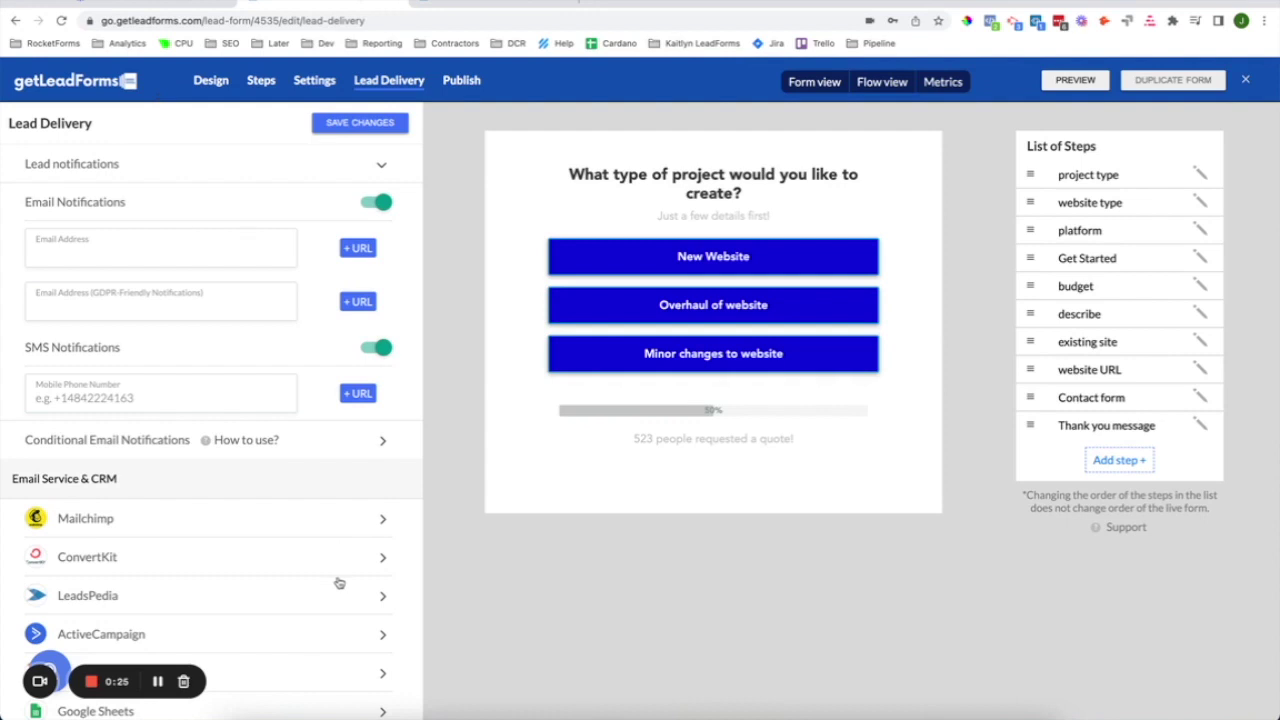
scroll(339, 583, down, 3)
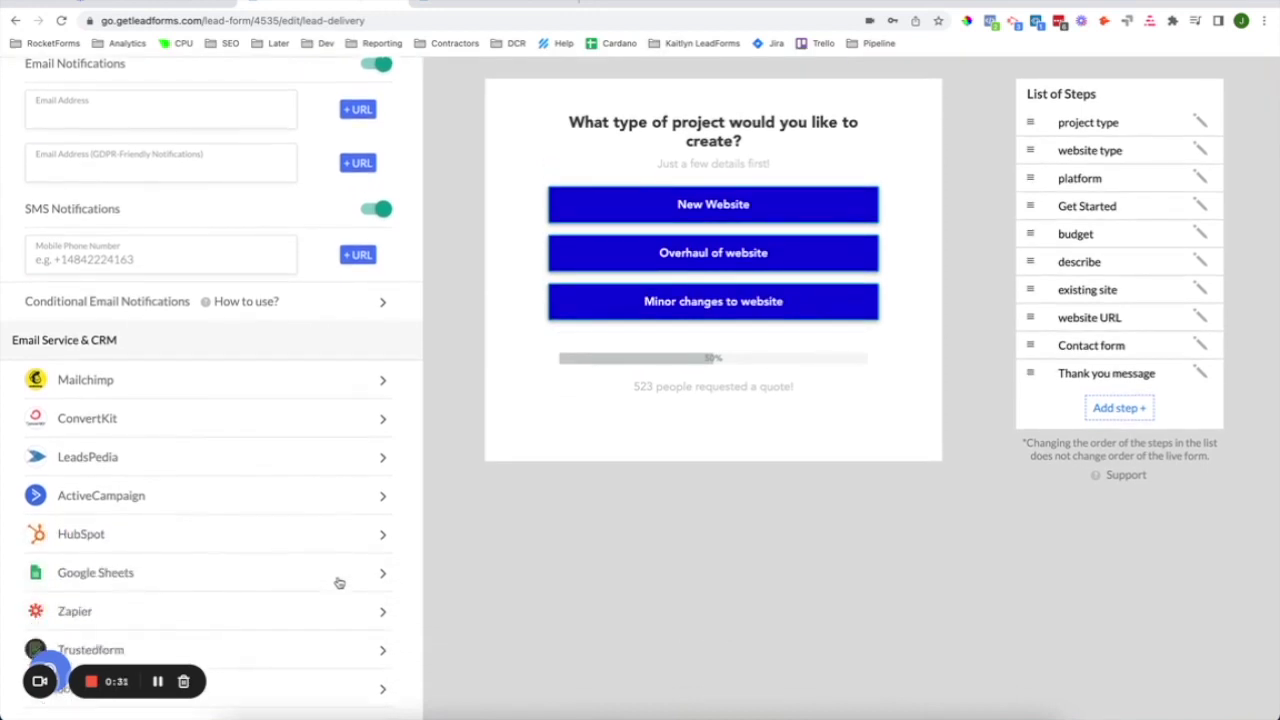
scroll(339, 583, down, 1)
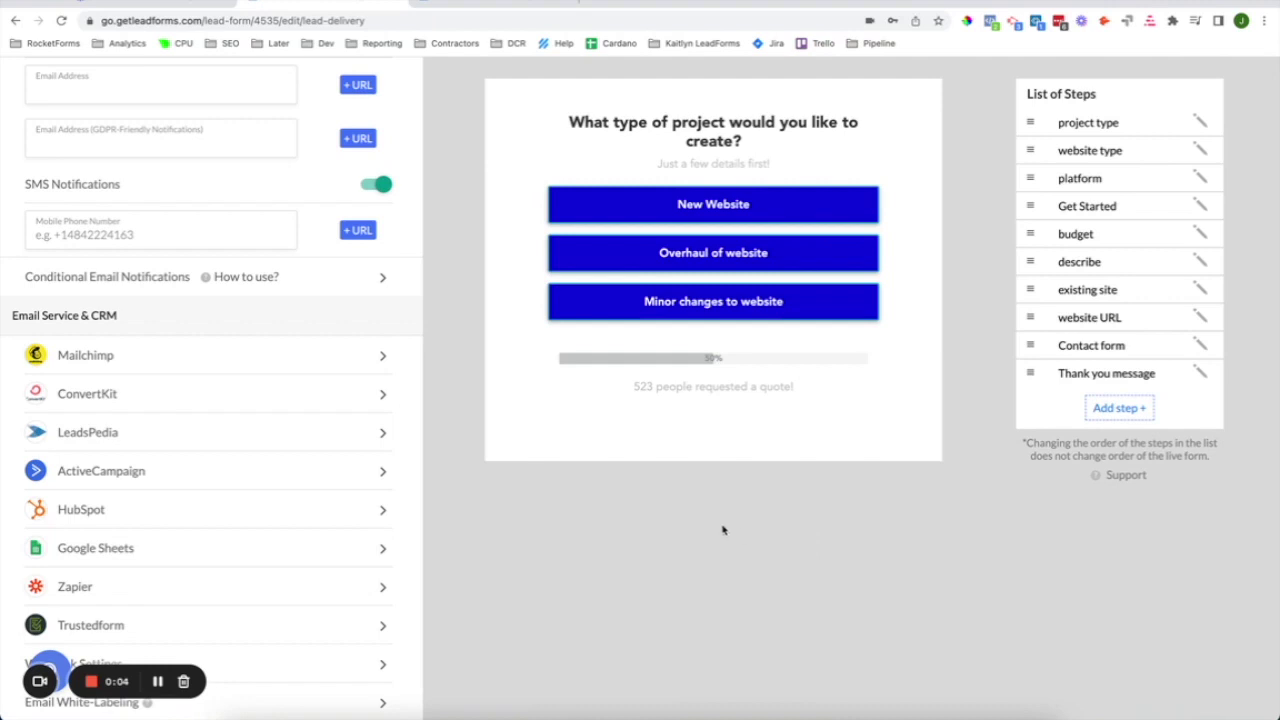
scroll(707, 522, up, 3)
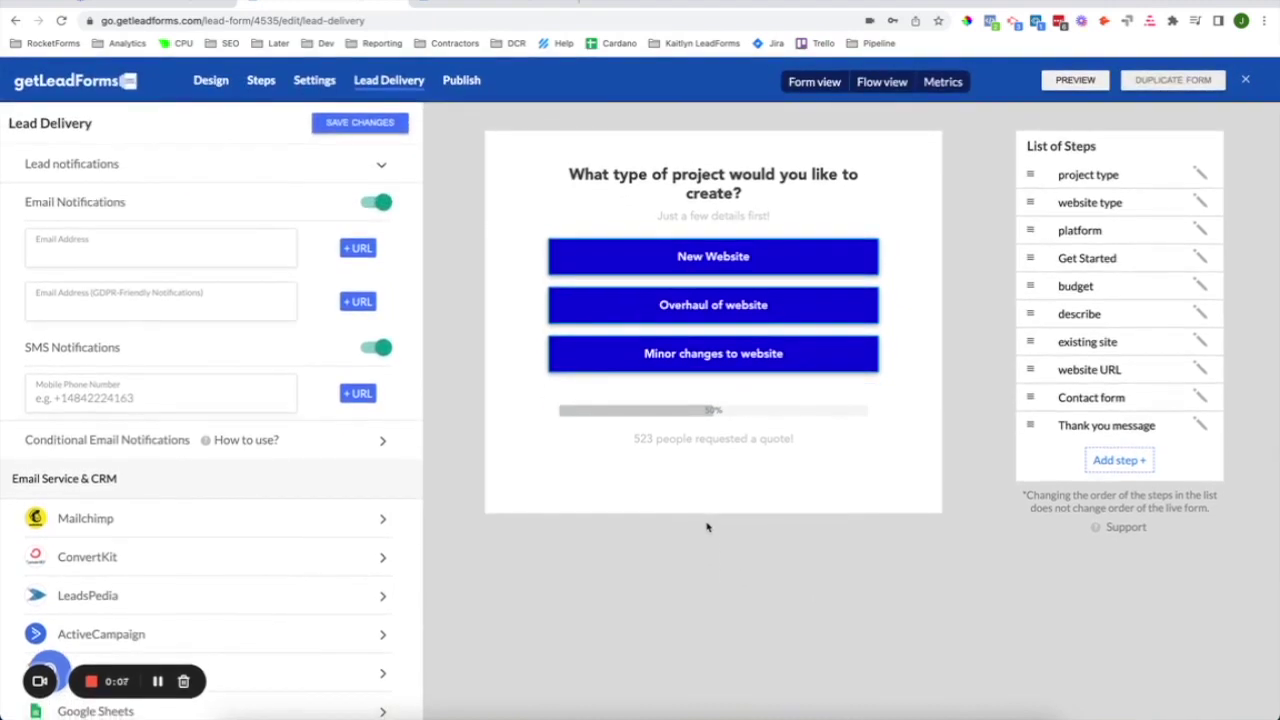
Review the publishing options for target pages and blocked pages, adding and removing an extra target URL field
click(461, 81)
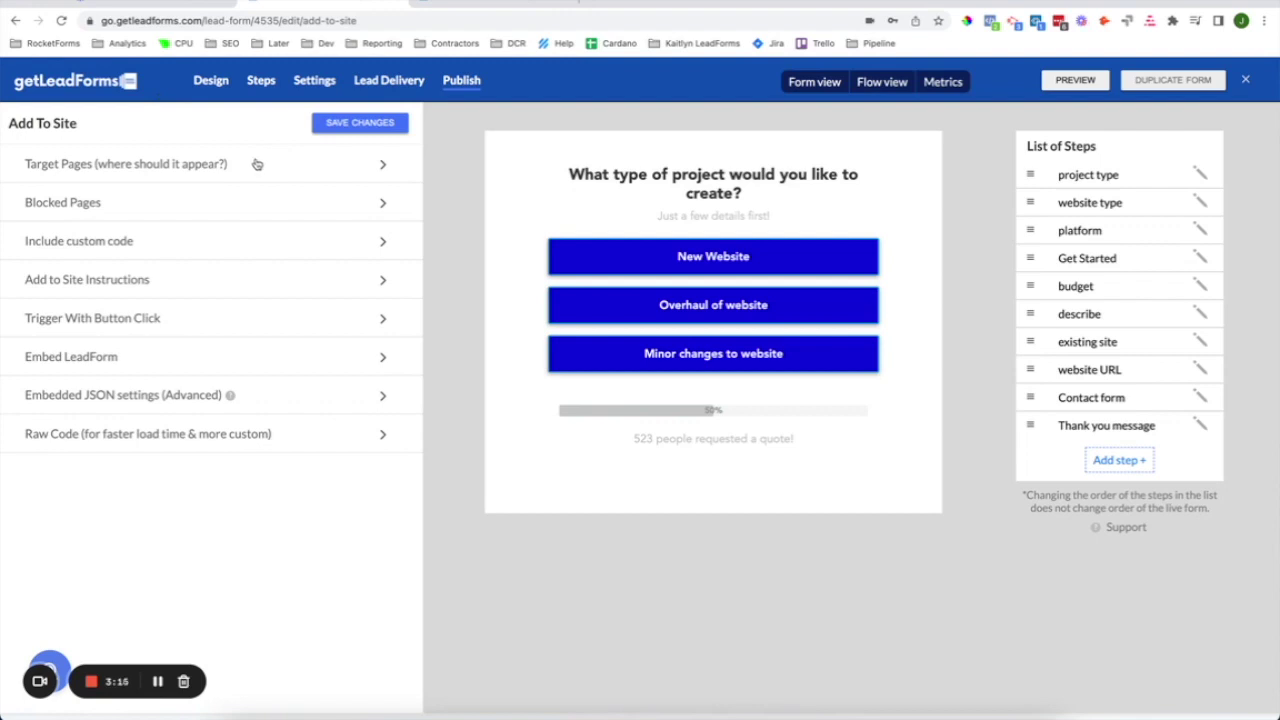
click(257, 164)
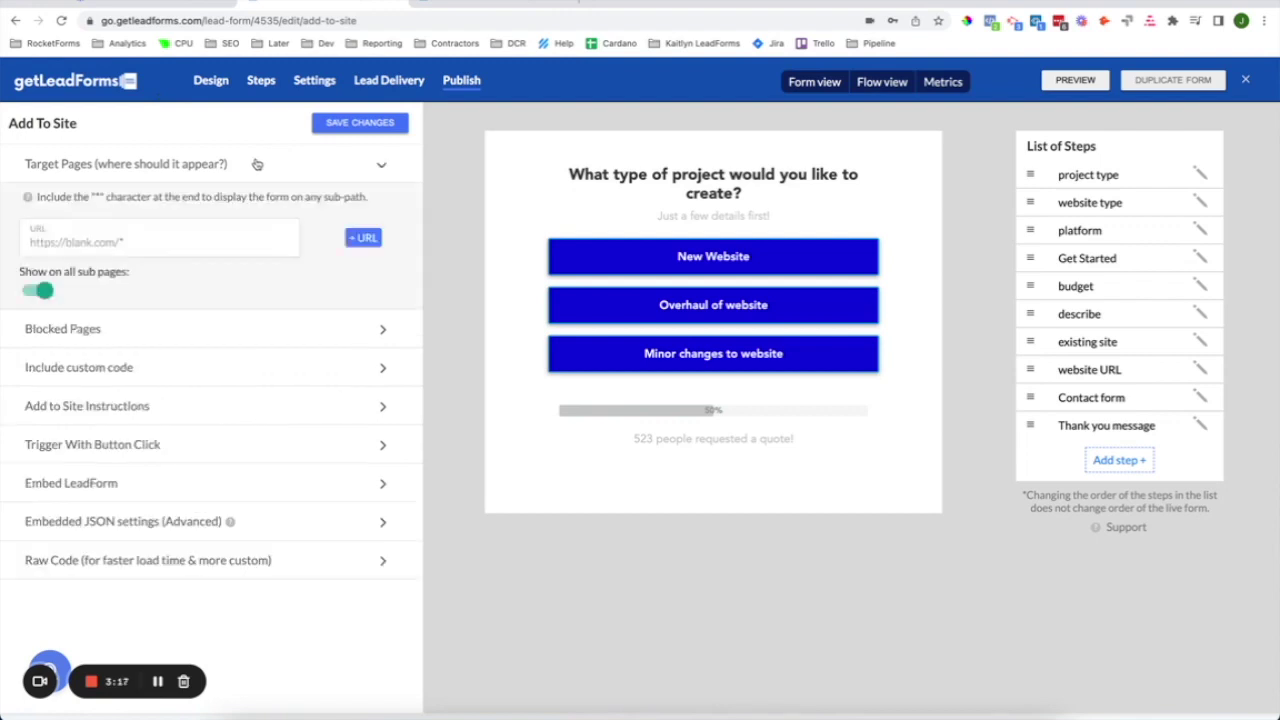
click(356, 241)
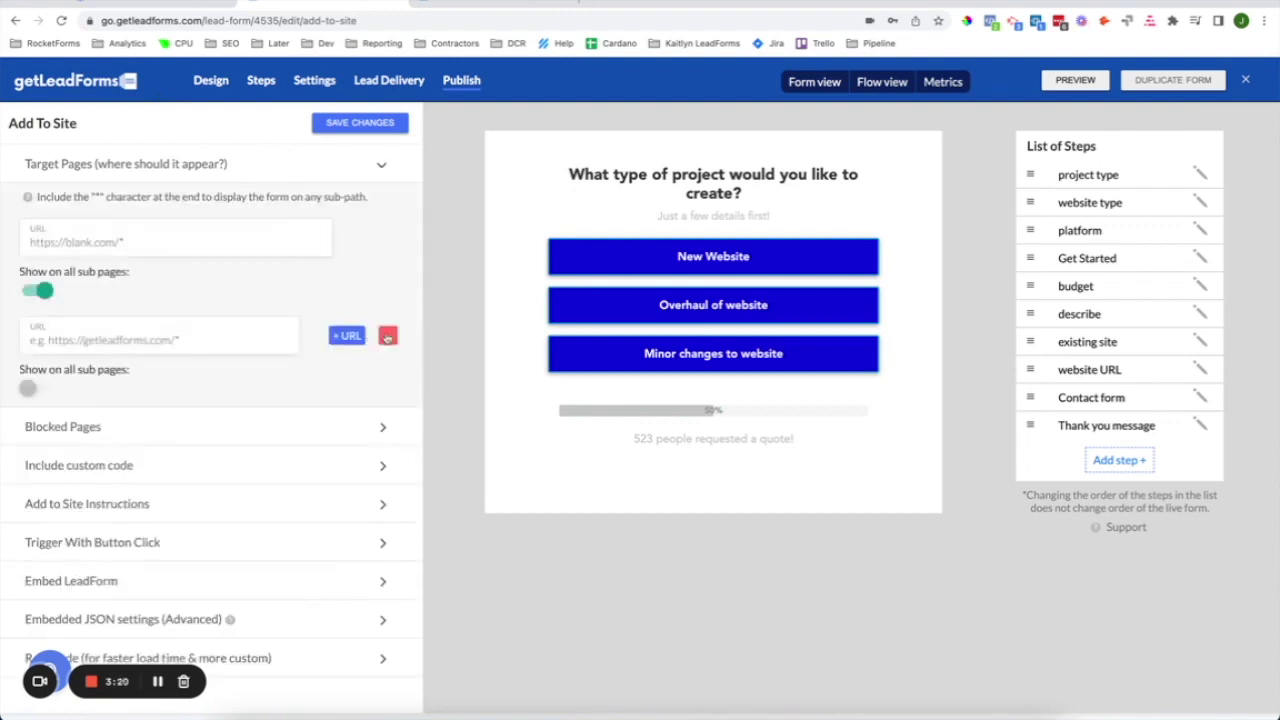
click(388, 336)
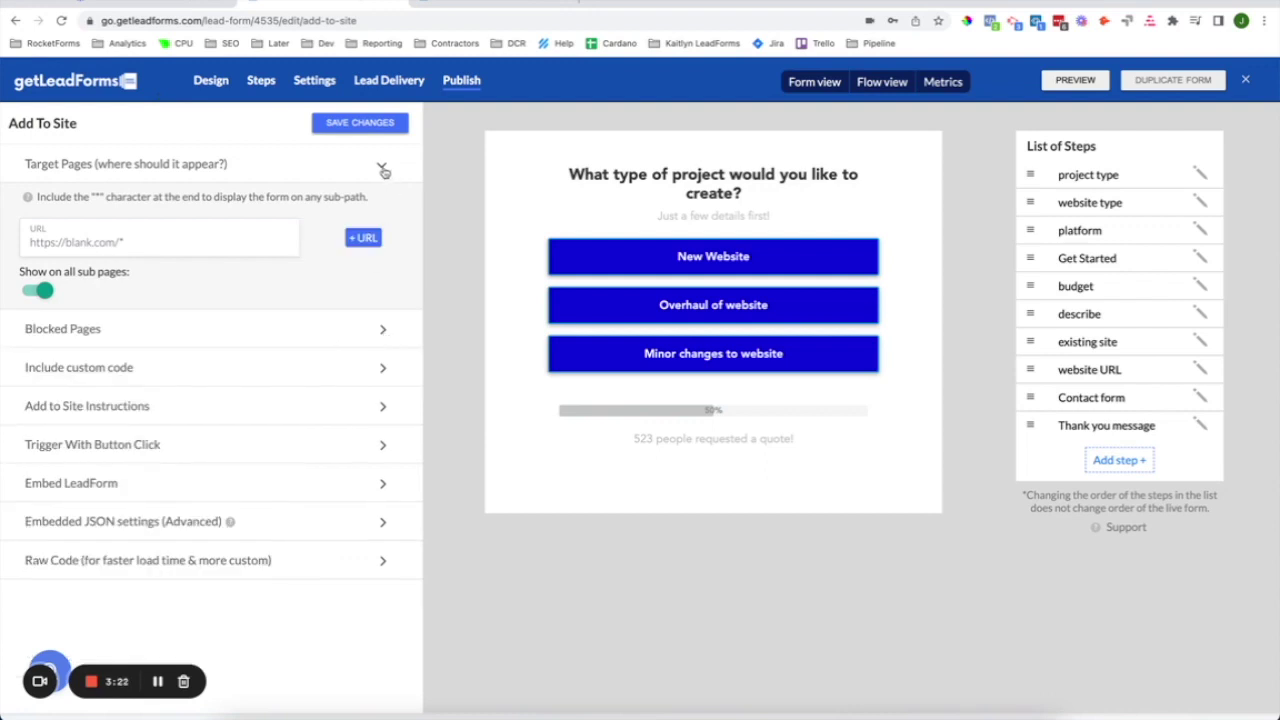
click(382, 166)
click(336, 207)
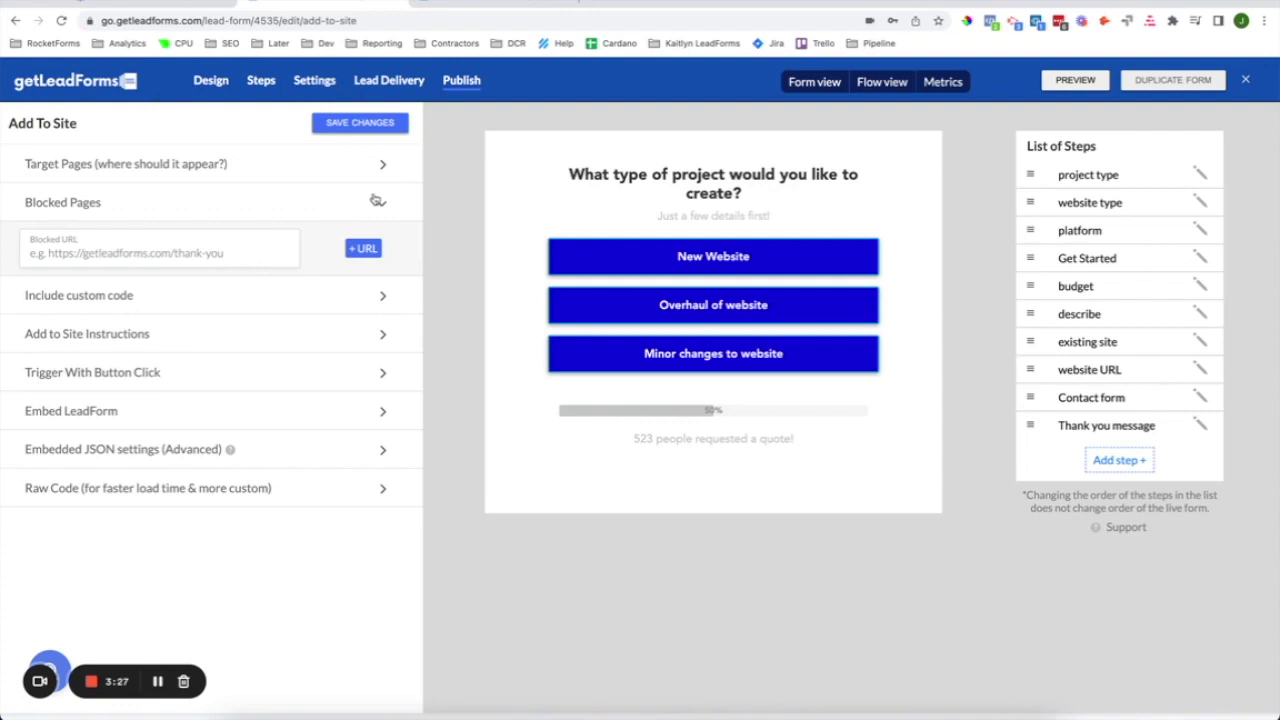
click(380, 204)
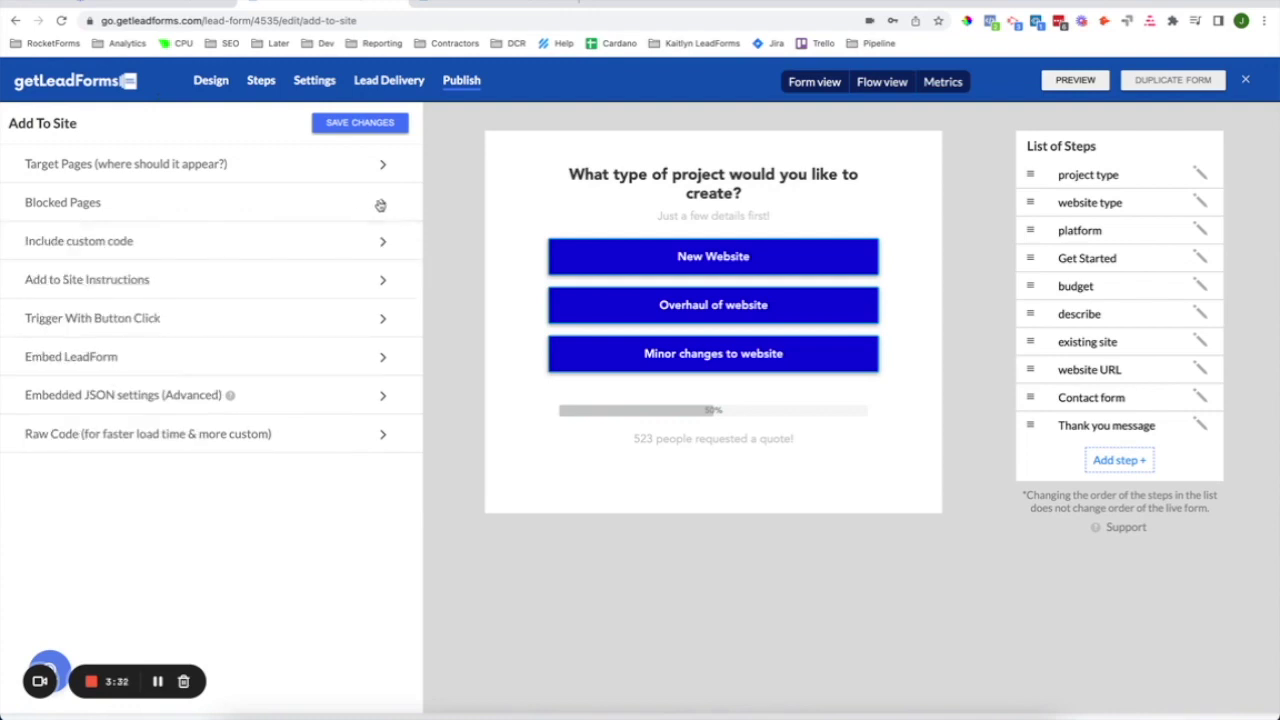
Copy the LeadForms Pixel code from the Add to Site Instructions and collapse that section
click(115, 284)
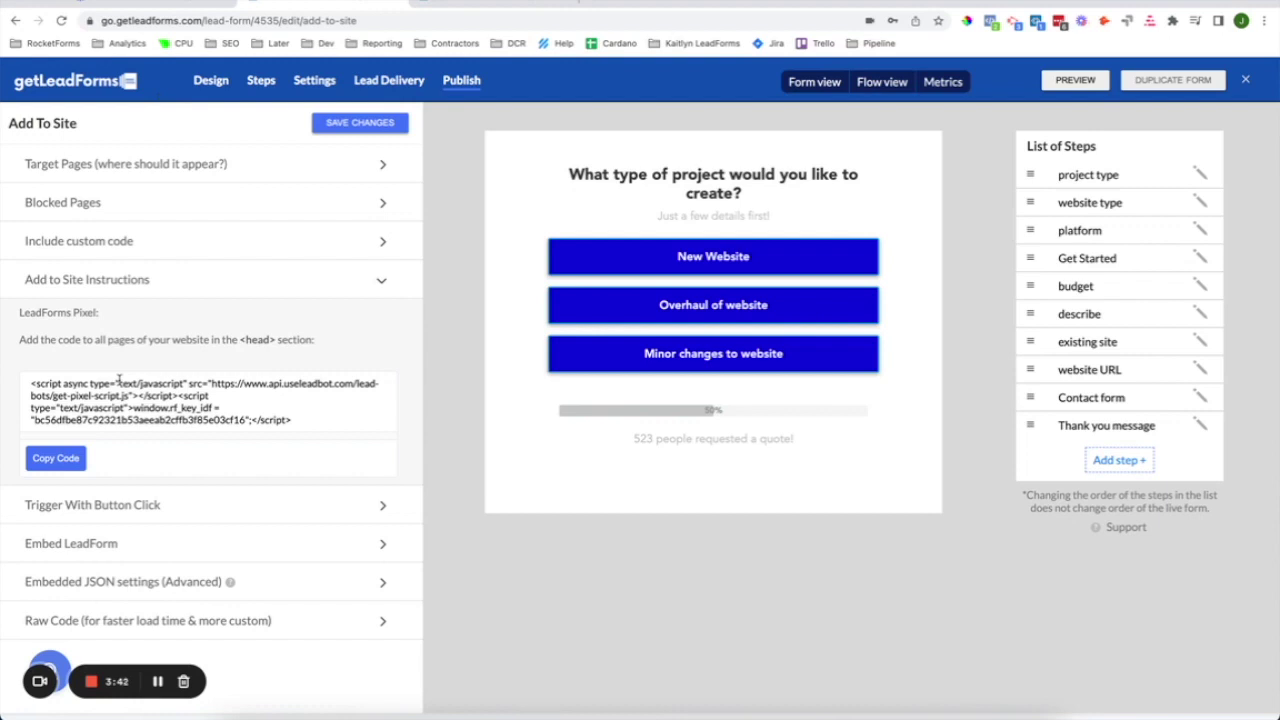
click(60, 460)
click(380, 281)
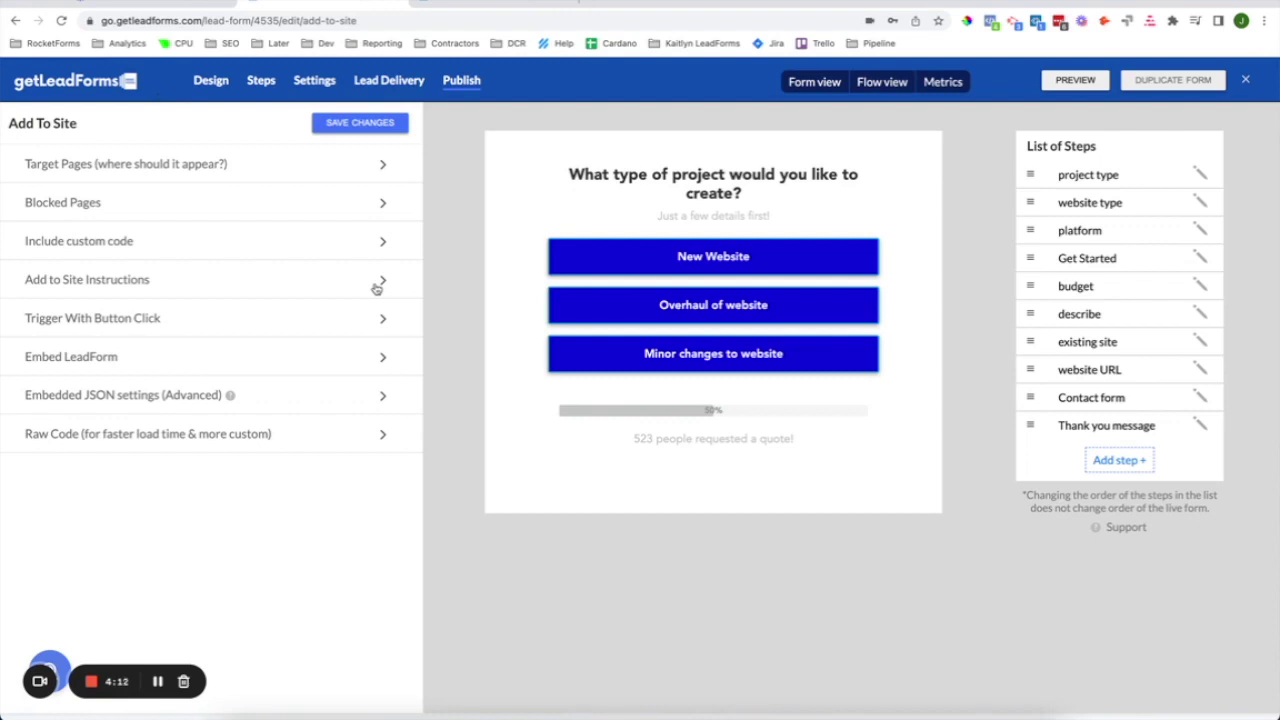
Review the Trigger With Button Click, Embed LeadForm and Raw Code publishing options, closing each one after reading
click(346, 317)
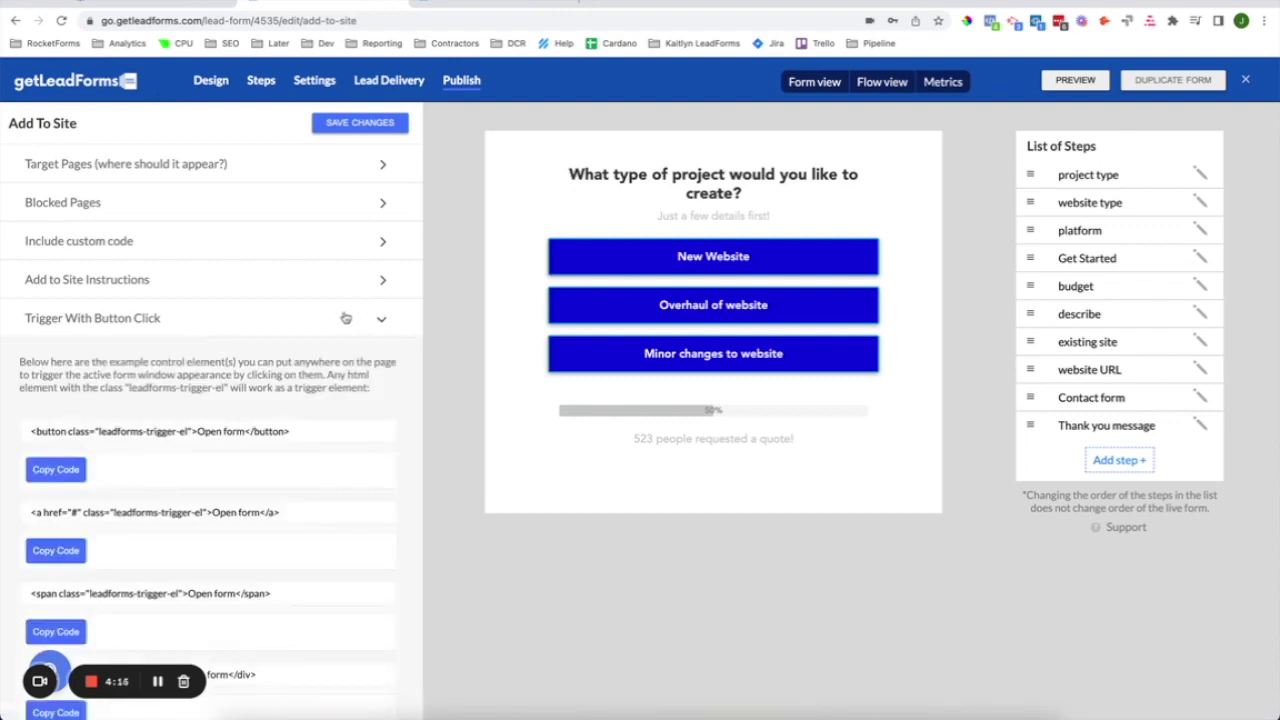
click(346, 317)
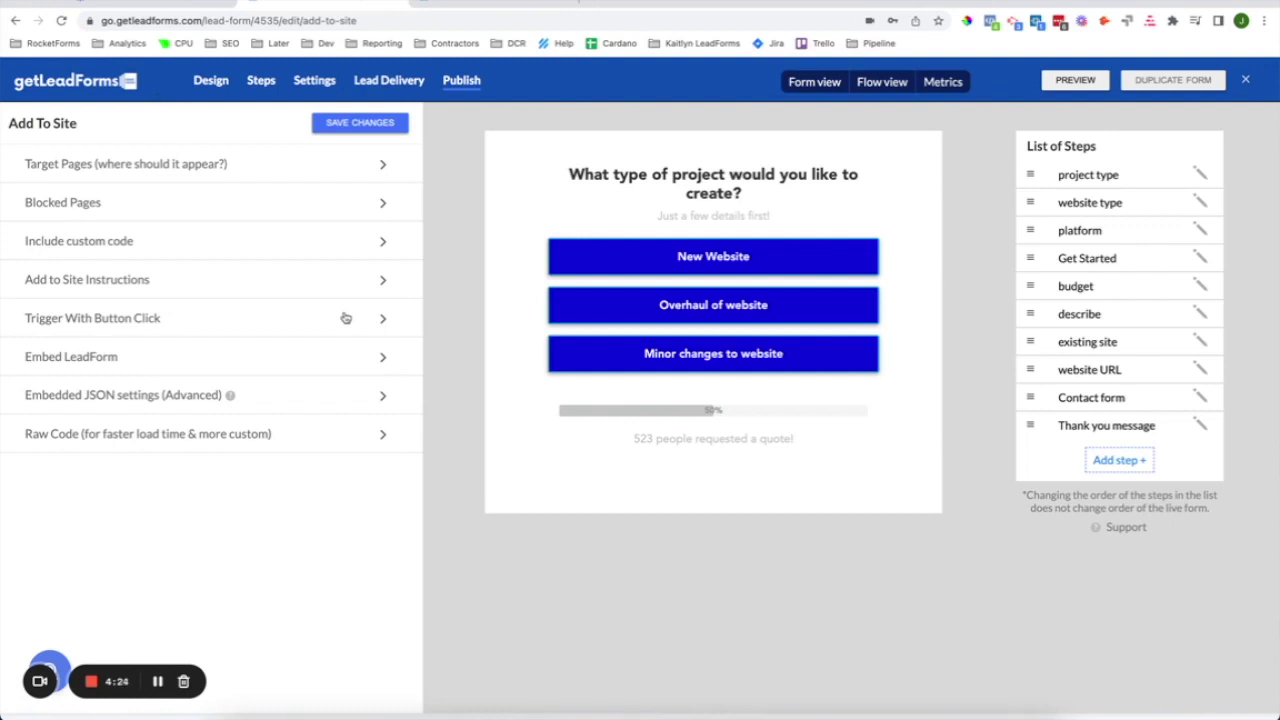
click(326, 358)
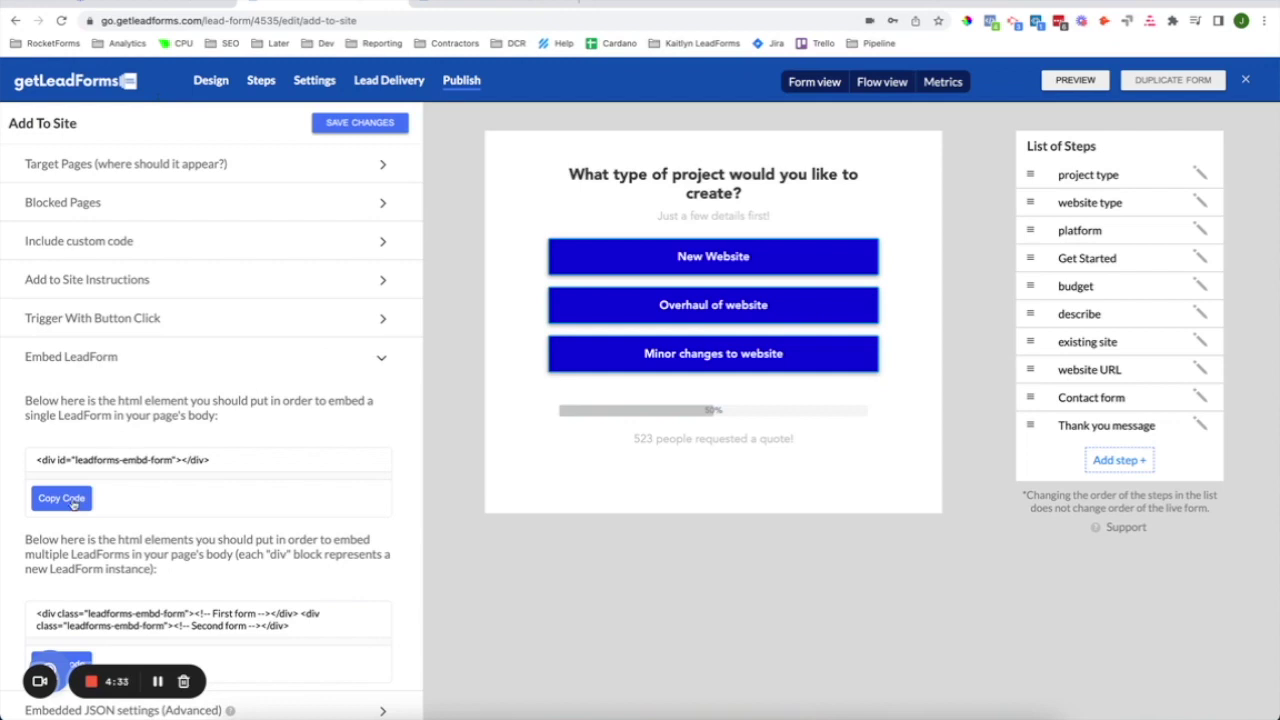
click(379, 360)
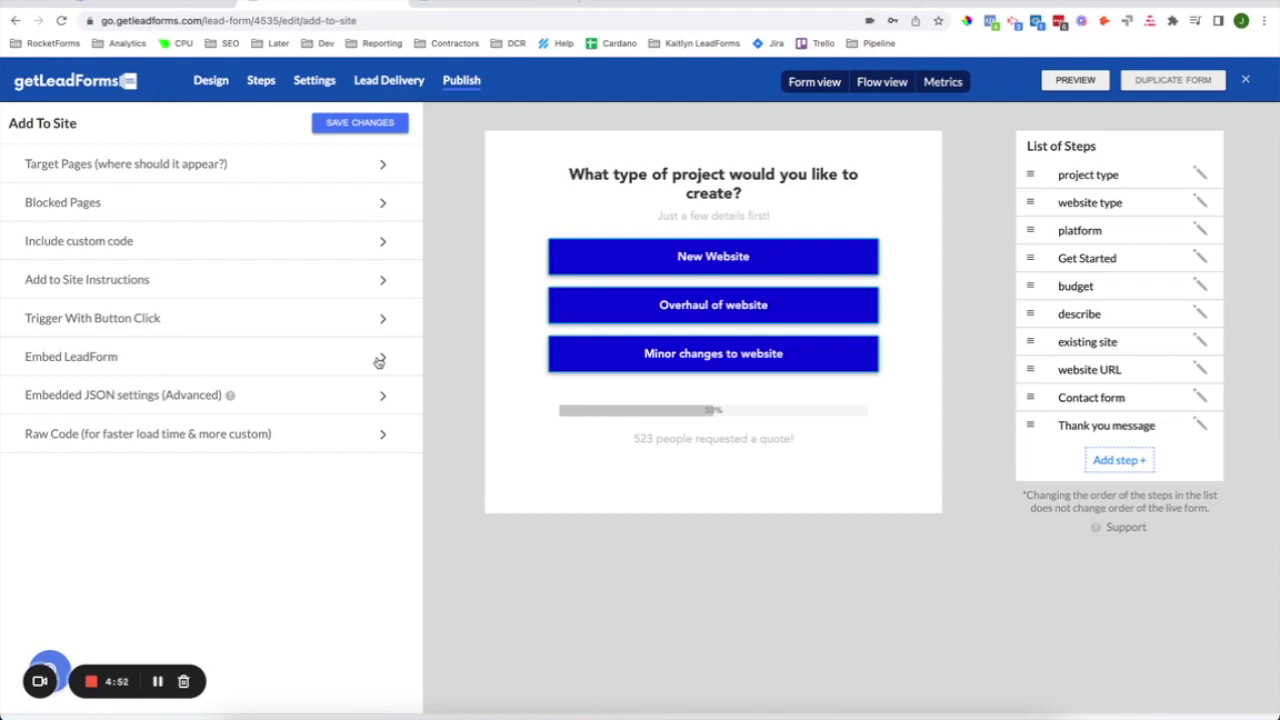
click(350, 436)
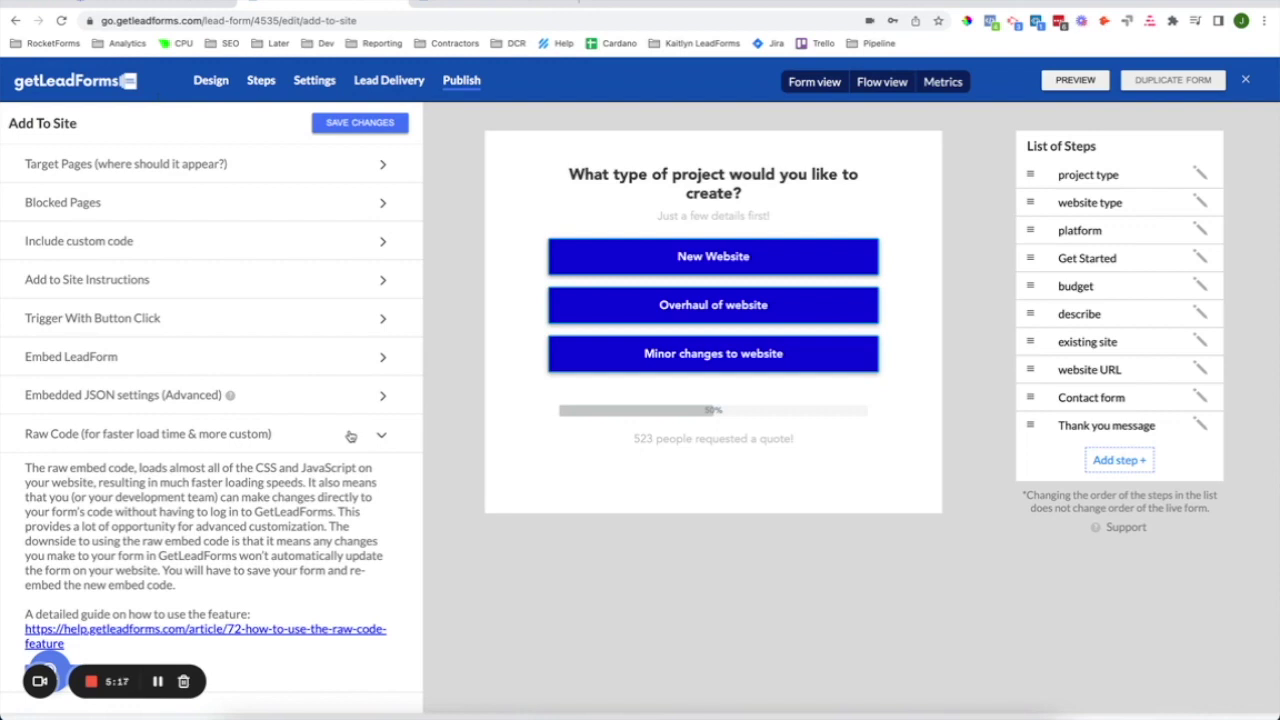
click(274, 445)
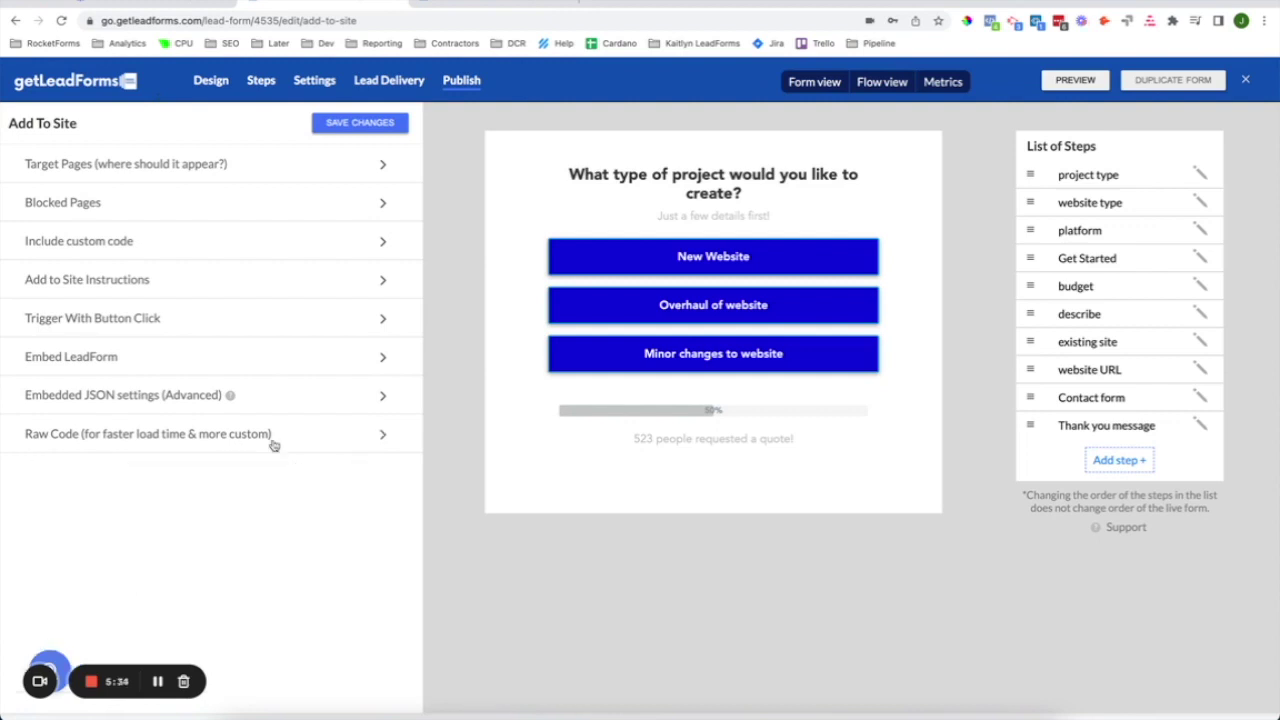
Examine the Pest Control New form's analytics, covering its sessions, leads, conversion rate and the prospects' sources, devices, cities and countries
click(1191, 88)
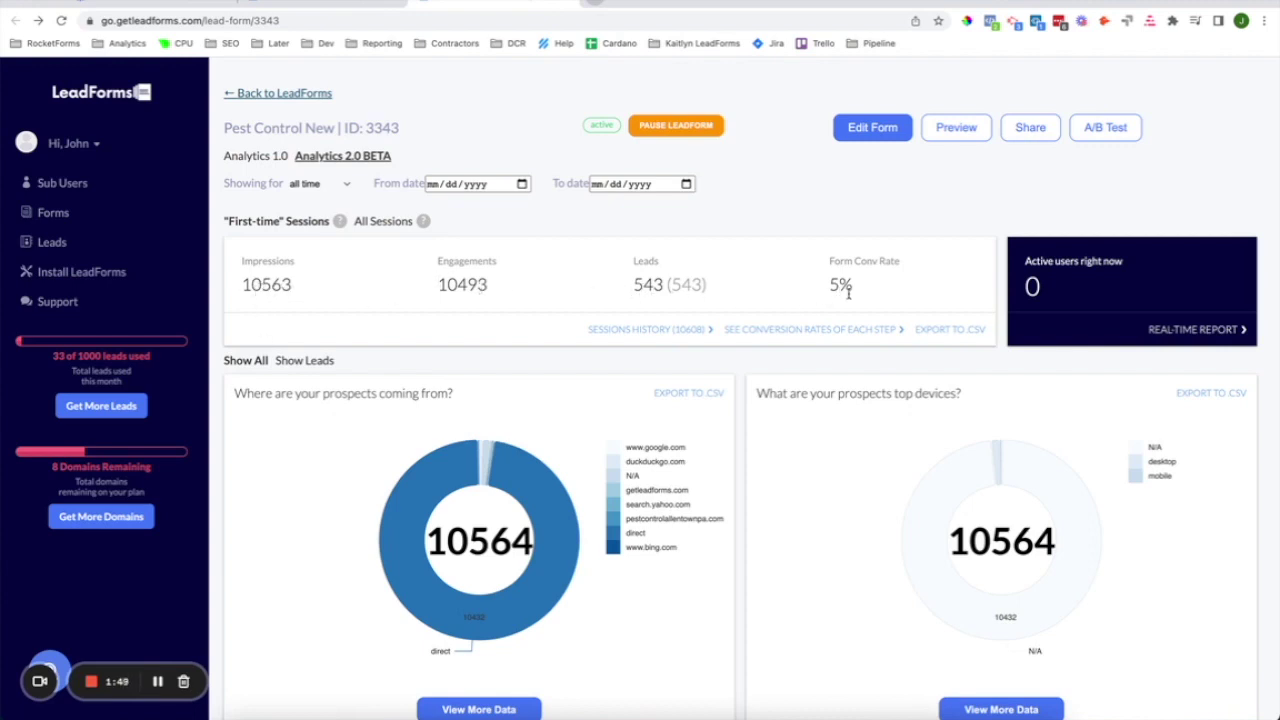
scroll(848, 292, down, 4)
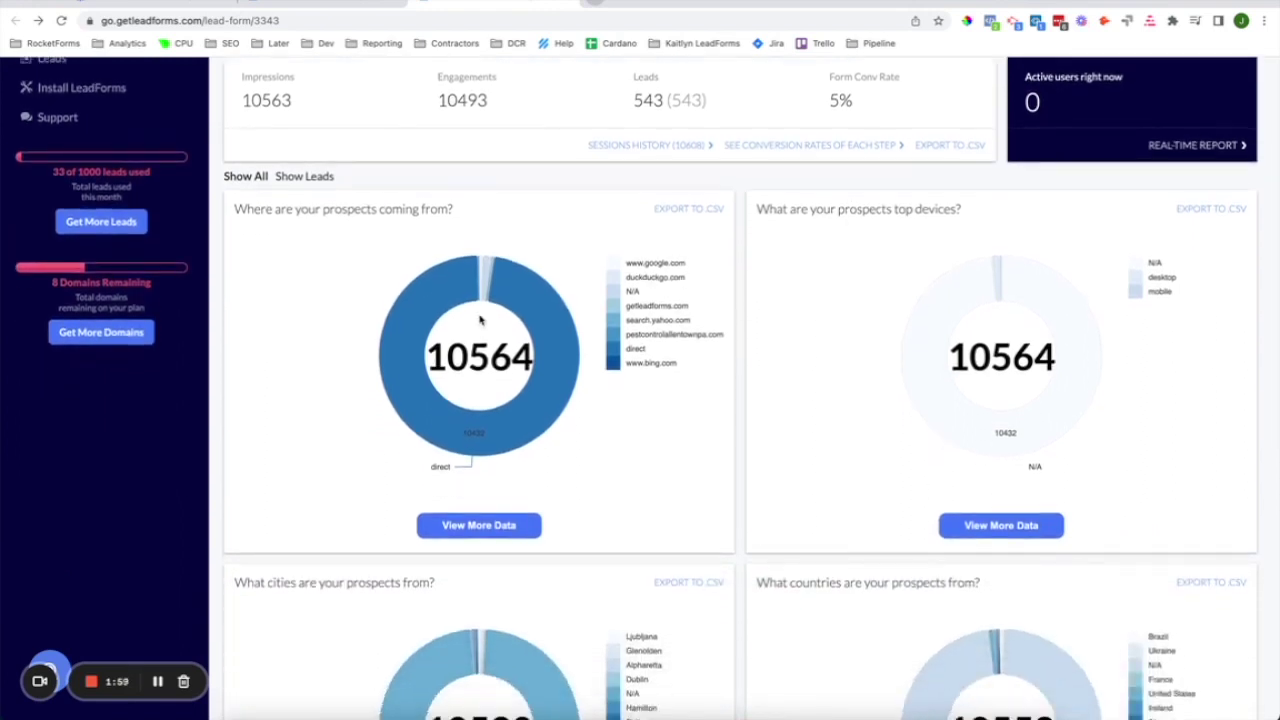
scroll(813, 356, down, 1)
scroll(813, 356, down, 3)
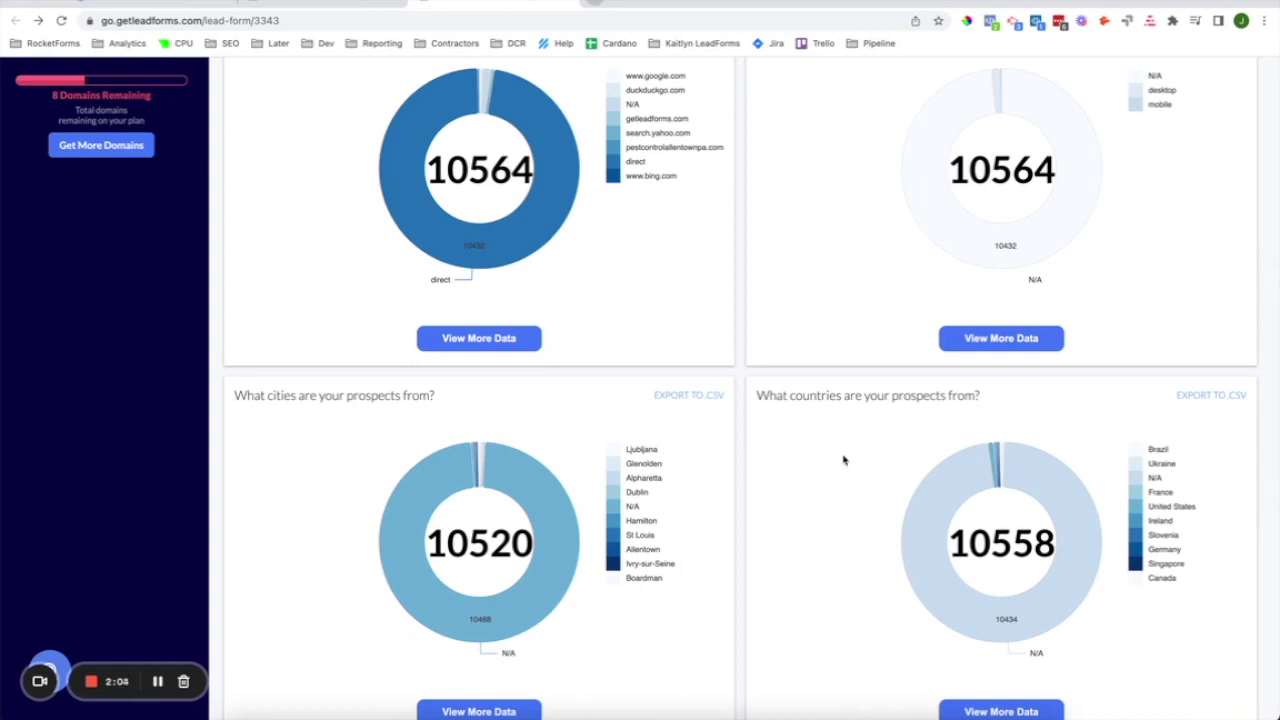
scroll(843, 460, down, 1)
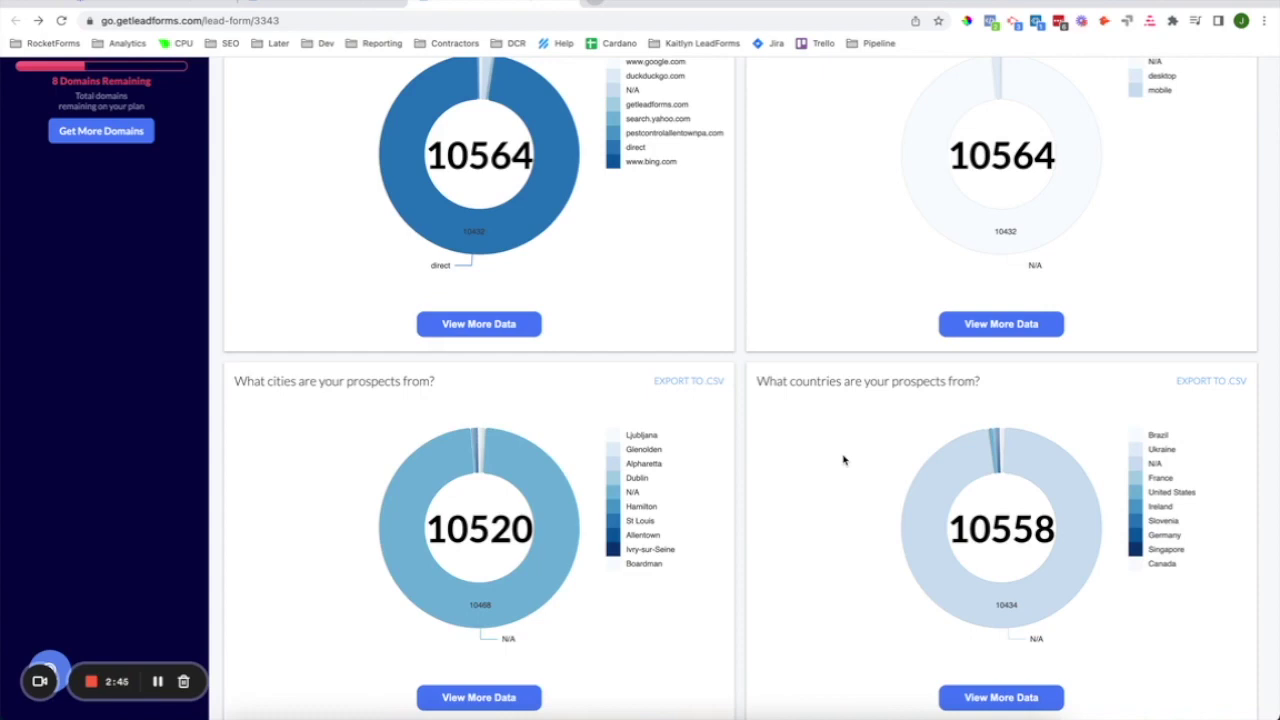
Open the Pest Control New form for editing, review the metrics of each step, and return to its analytics
scroll(843, 460, up, 10)
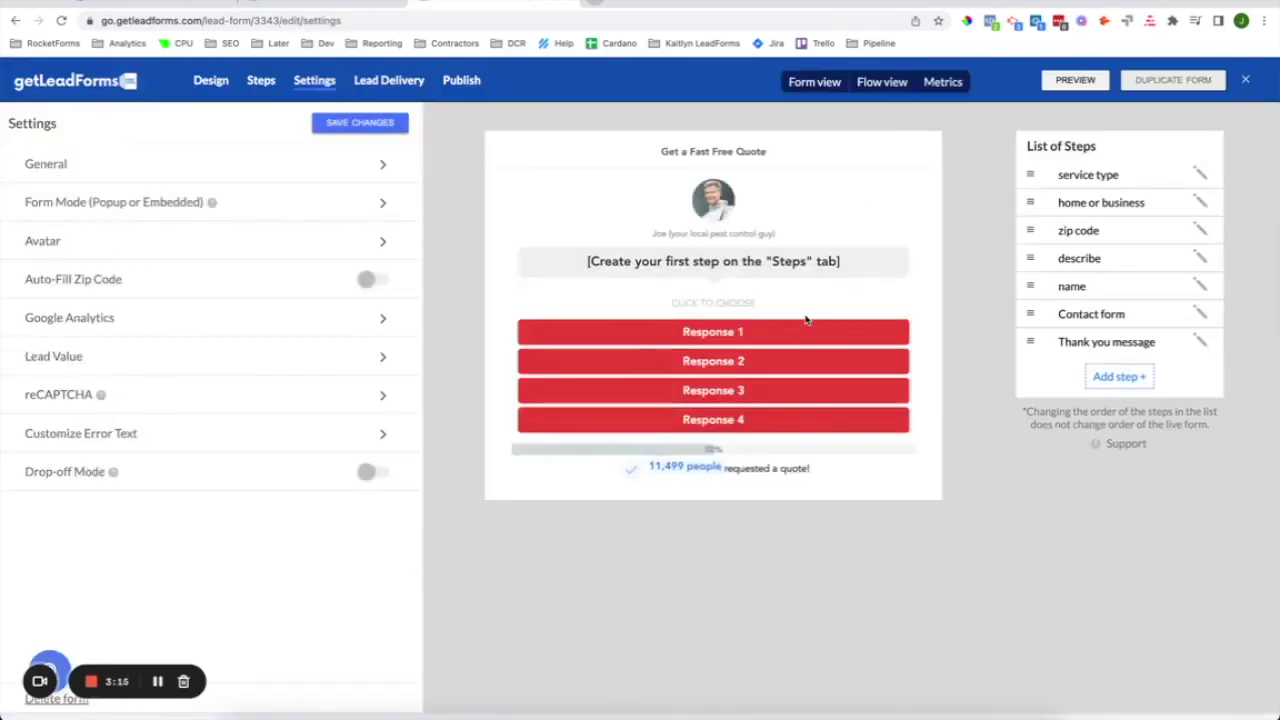
click(945, 83)
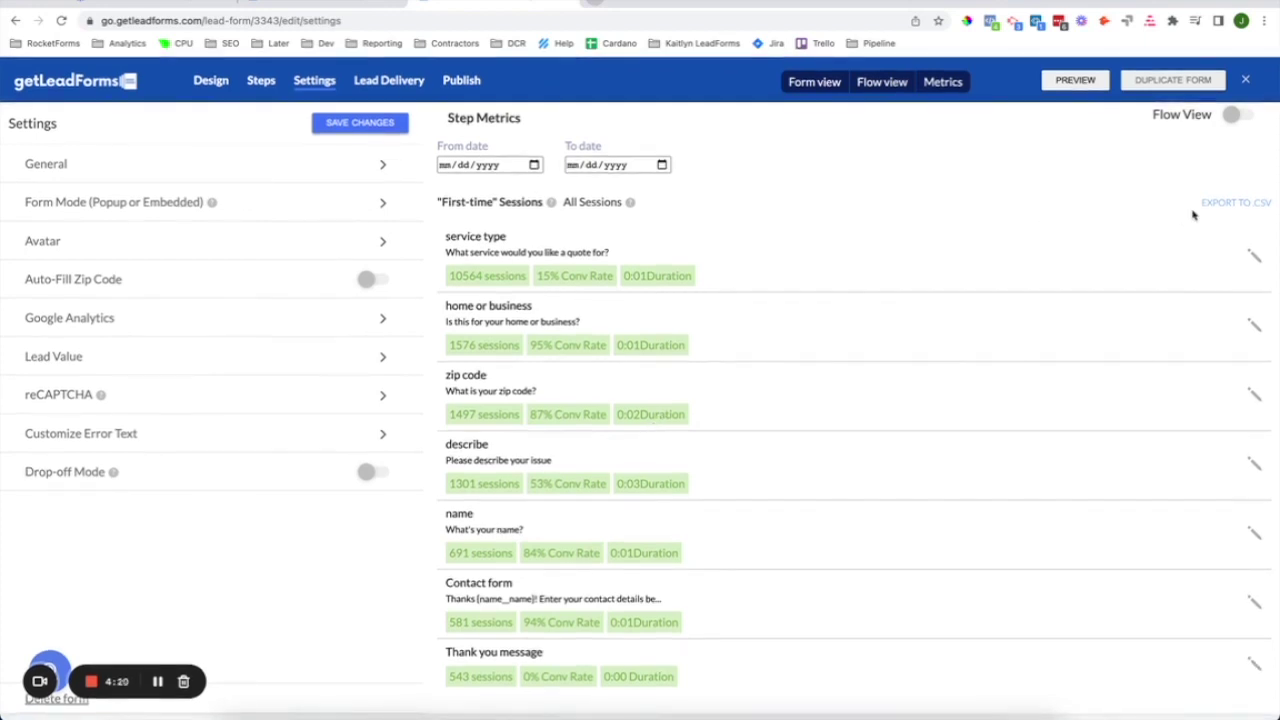
click(1245, 80)
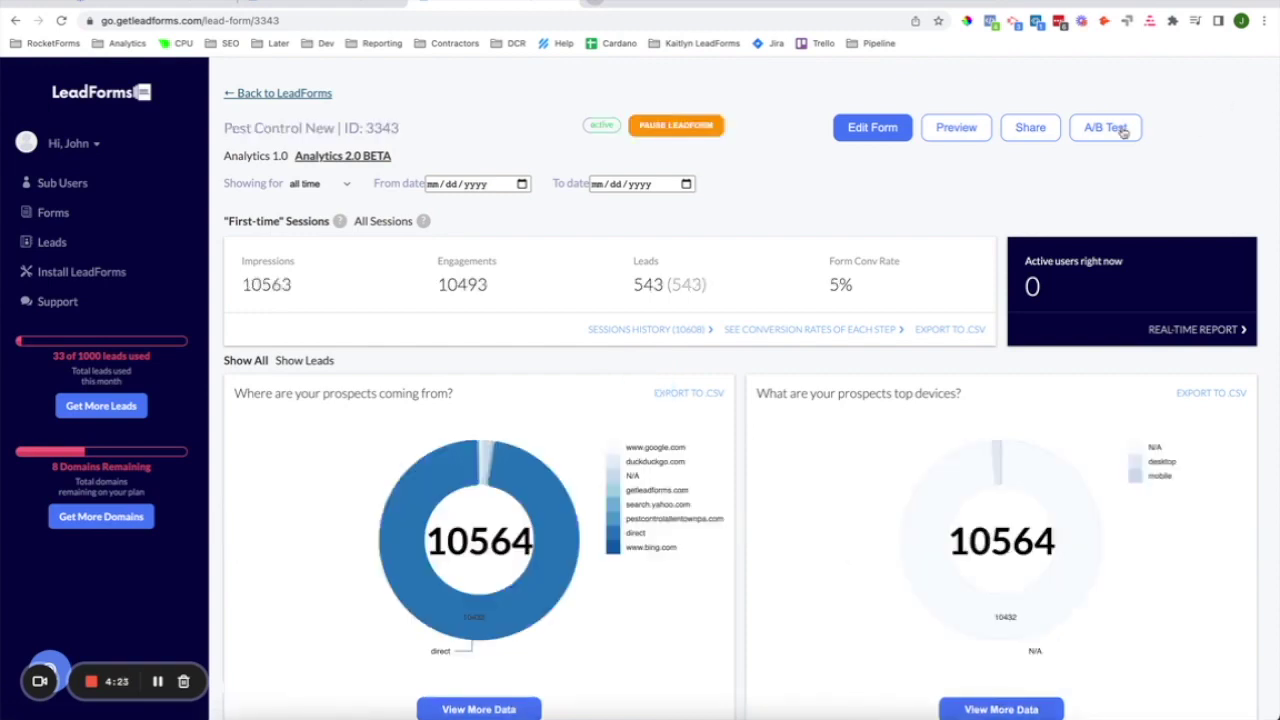
View the A/B testing page of the Pest Control New form and open the help widget's instant answers
click(1122, 128)
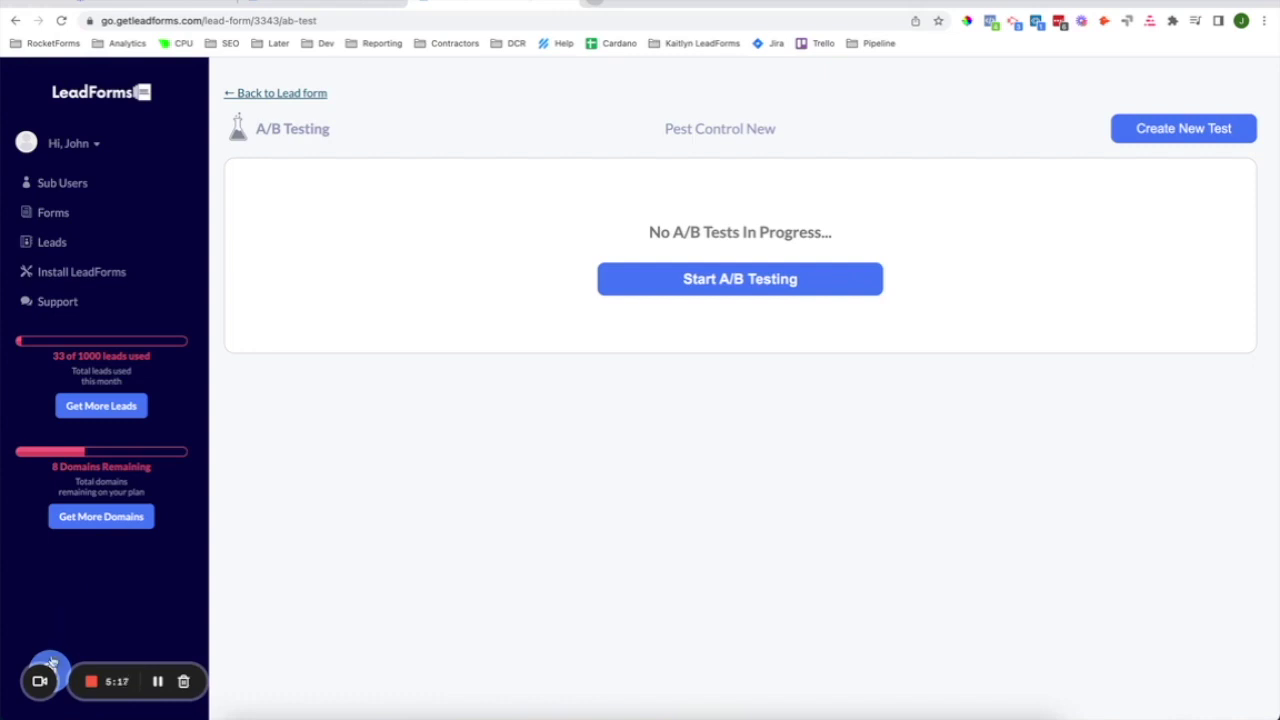
click(50, 663)
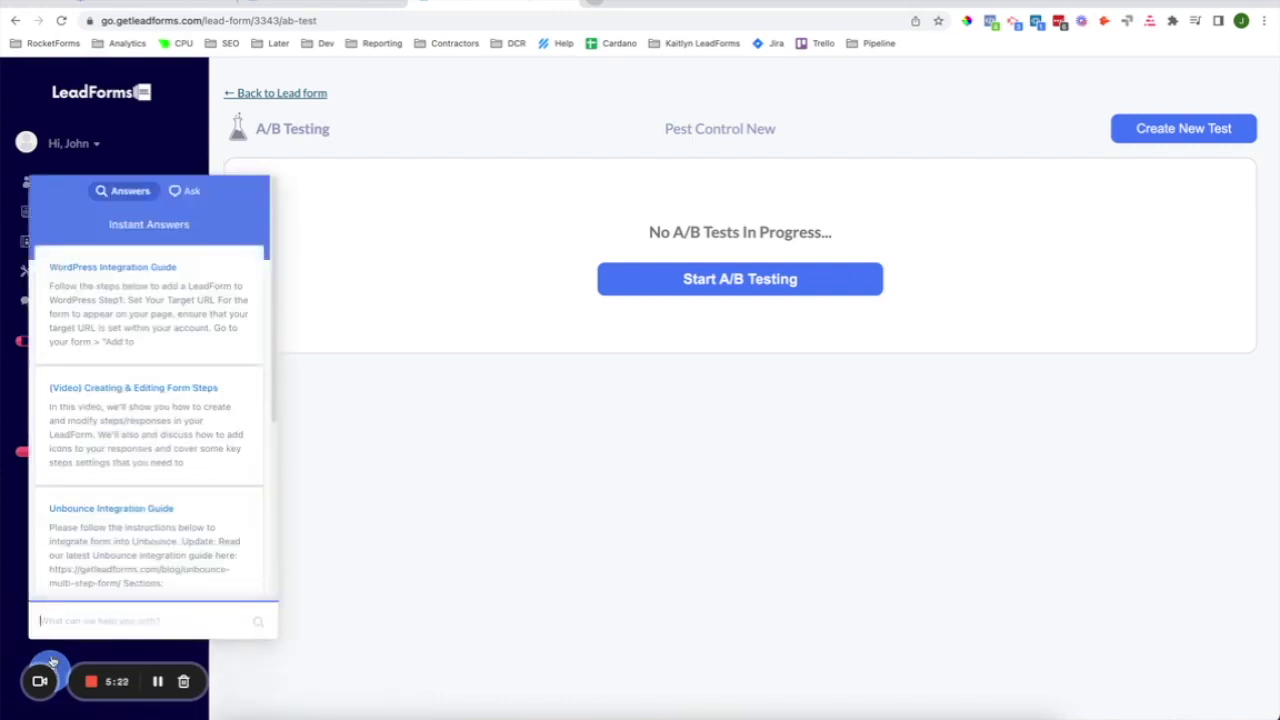